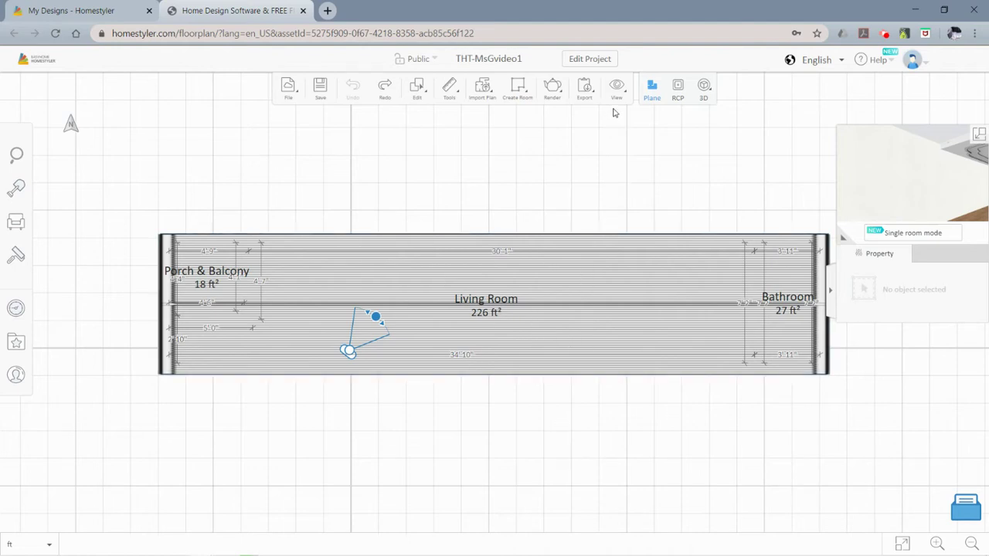
# Hide the 40-foot-wide roof covering the floor plan.
pyautogui.rightClick(619, 267)
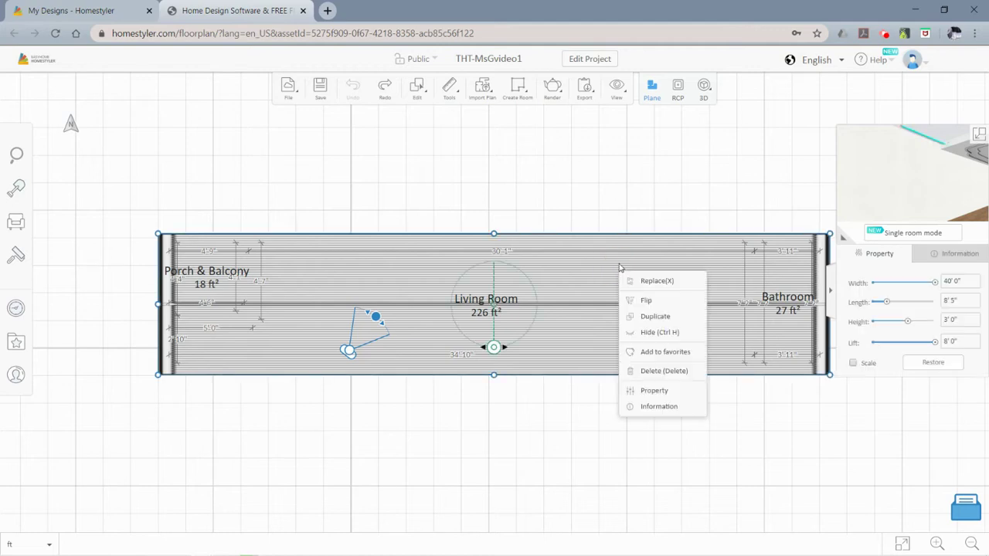
pyautogui.click(636, 339)
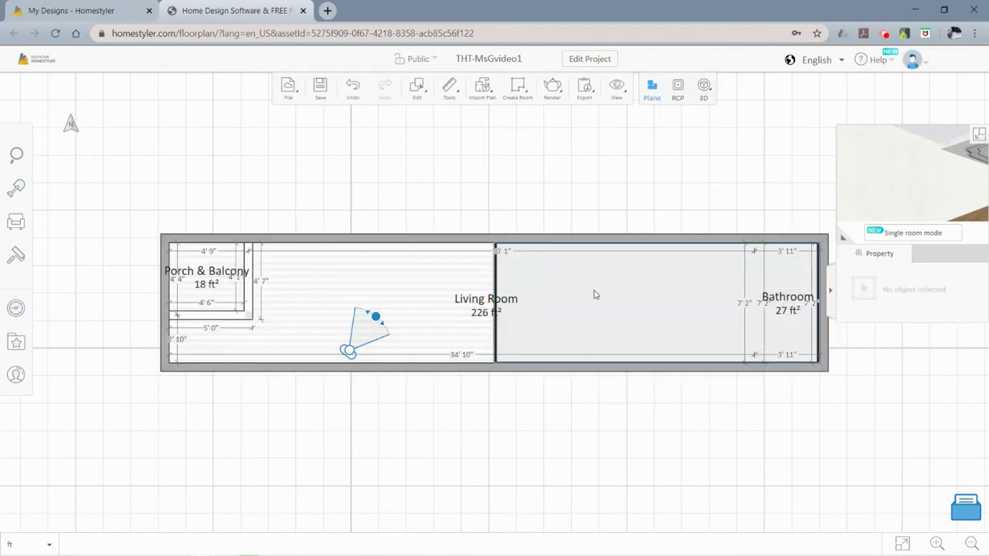
pyautogui.moveTo(587, 319)
pyautogui.mouseDown()
pyautogui.moveTo(592, 249)
pyautogui.moveTo(595, 269)
pyautogui.mouseUp()
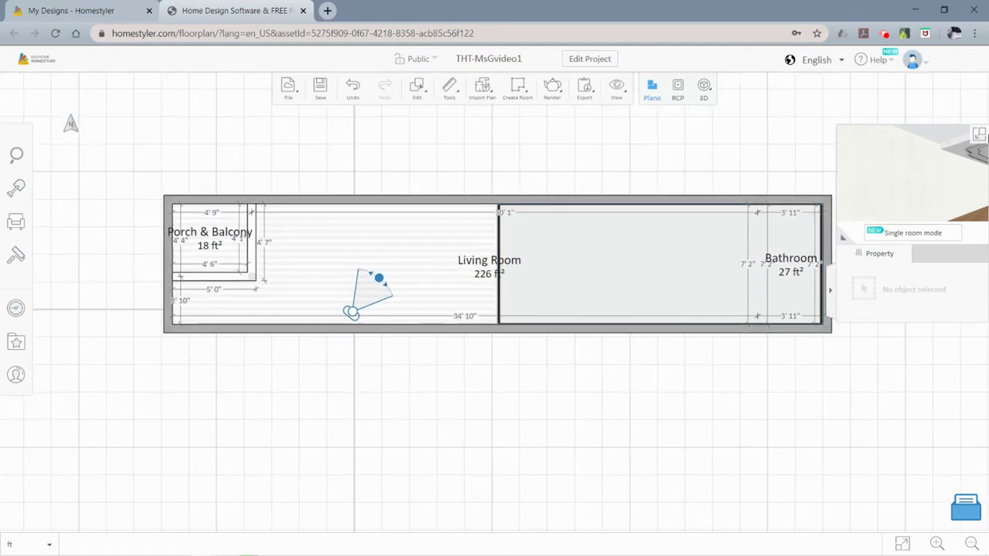
# Examine the open interior and raised ceiling slab in 3D and orbit views, and return to the plan view.
pyautogui.click(979, 137)
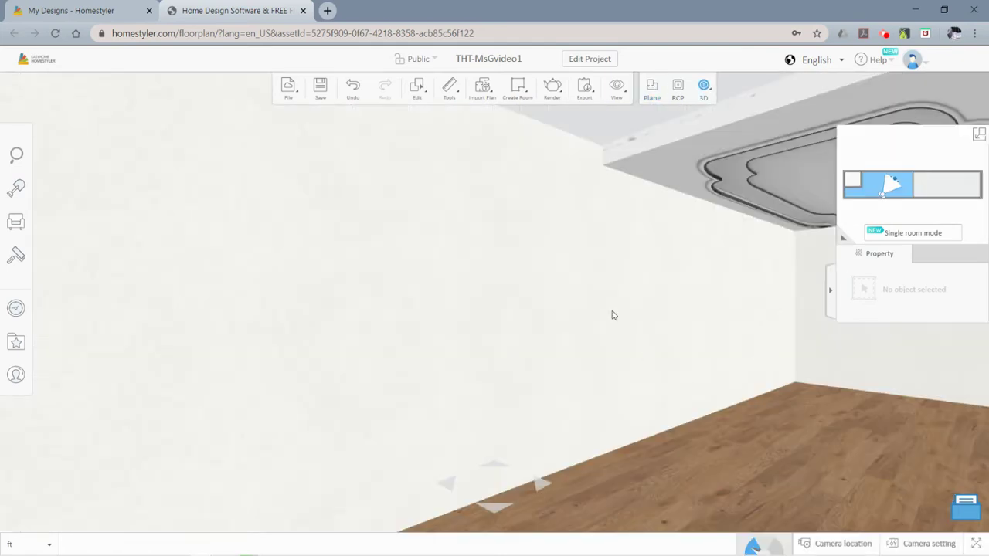
pyautogui.moveTo(704, 91)
pyautogui.click(706, 124)
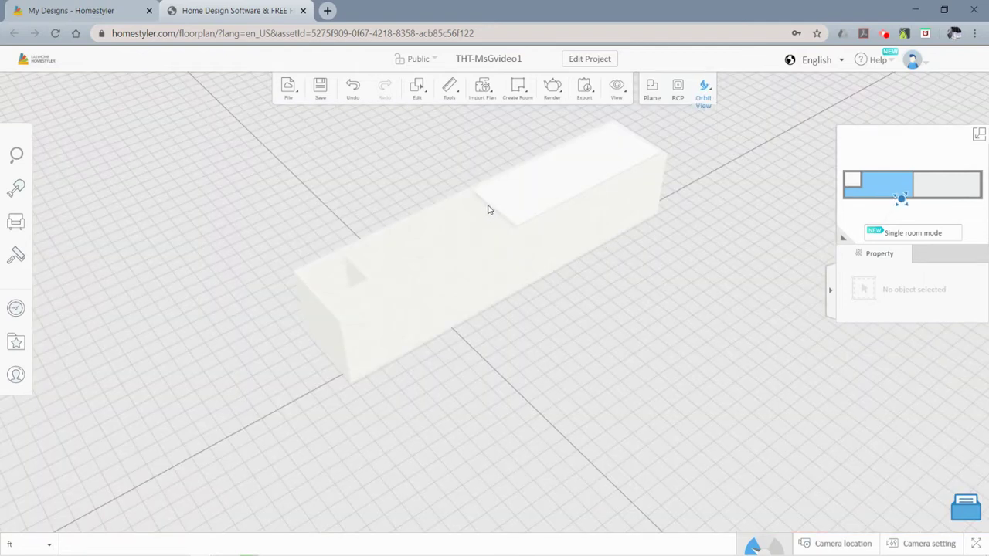
pyautogui.moveTo(487, 209)
pyautogui.mouseDown()
pyautogui.moveTo(505, 237)
pyautogui.moveTo(487, 221)
pyautogui.moveTo(497, 229)
pyautogui.mouseUp()
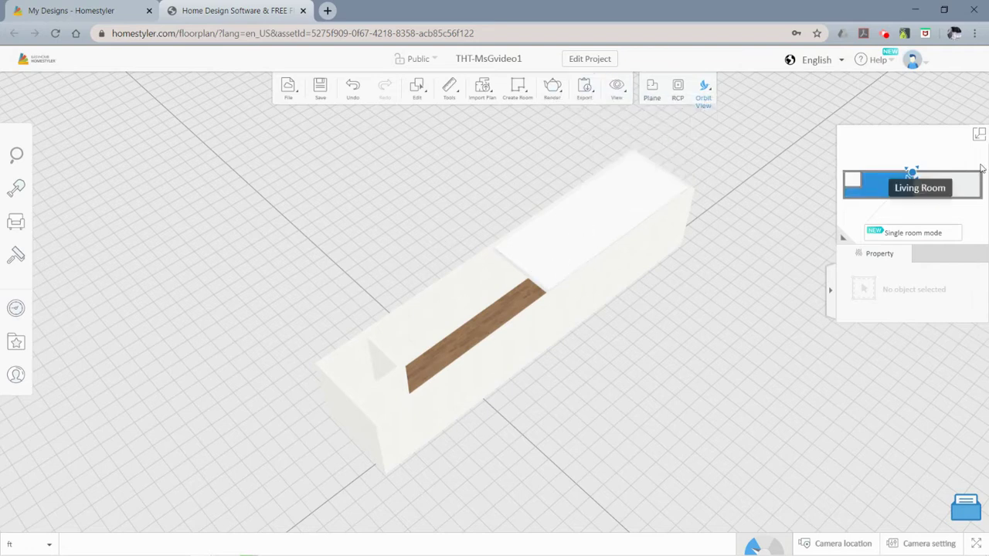
pyautogui.click(978, 135)
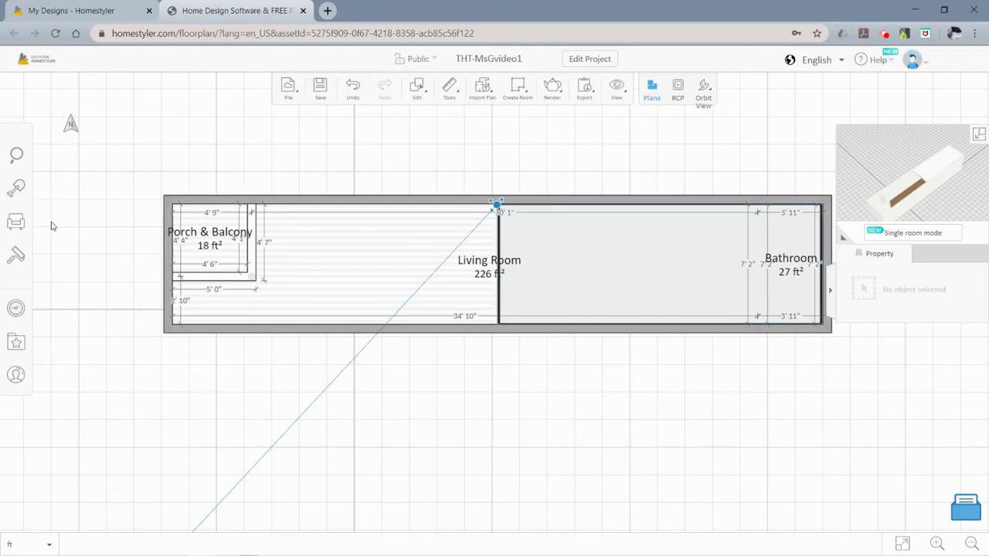
# Browse the first page of beds in the Bedroom furniture catalog.
pyautogui.click(15, 222)
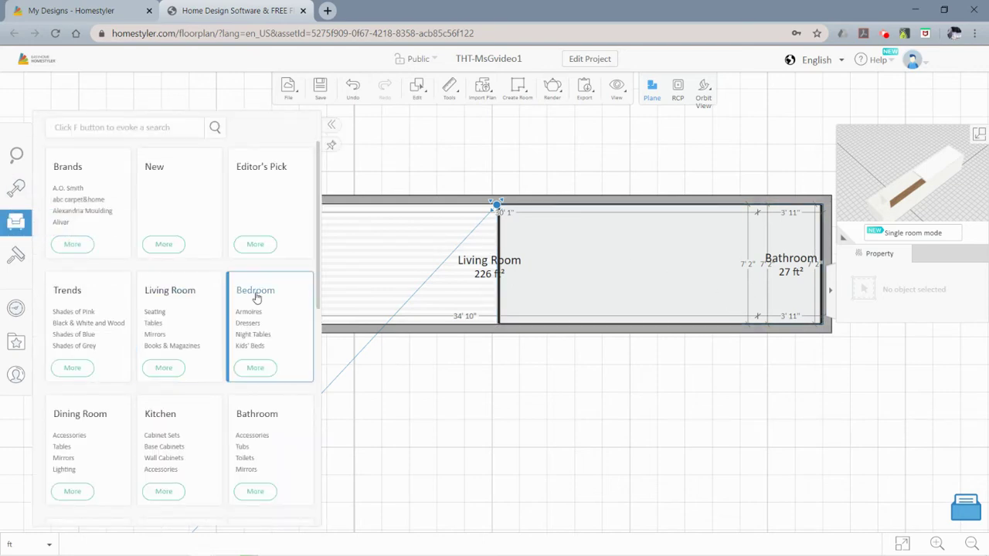
pyautogui.click(266, 368)
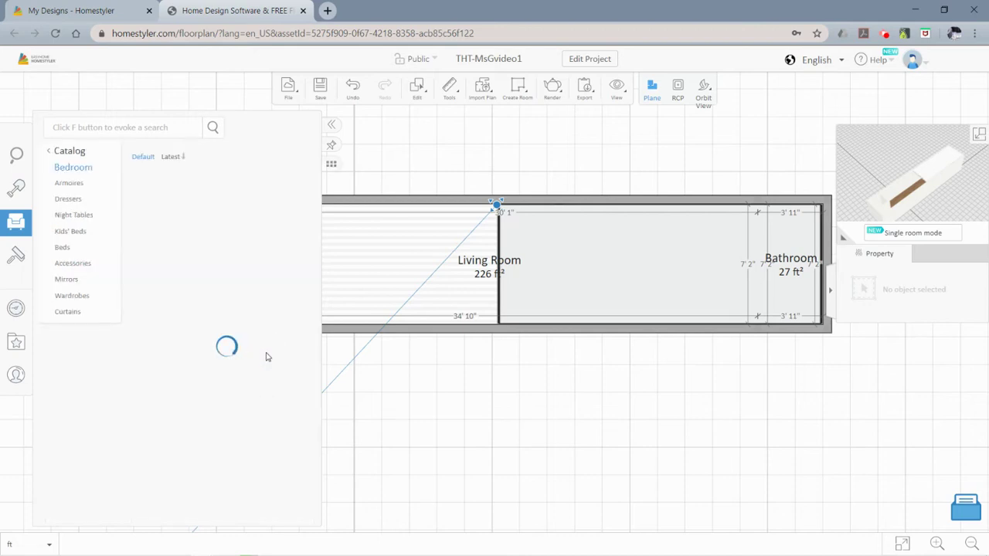
pyautogui.click(71, 250)
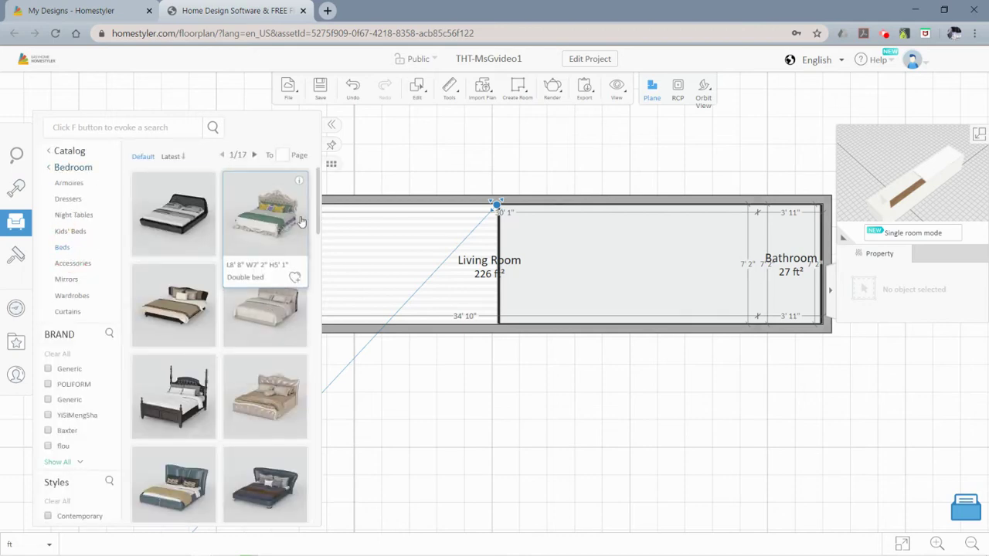
pyautogui.moveTo(317, 205); pyautogui.dragTo(310, 523)
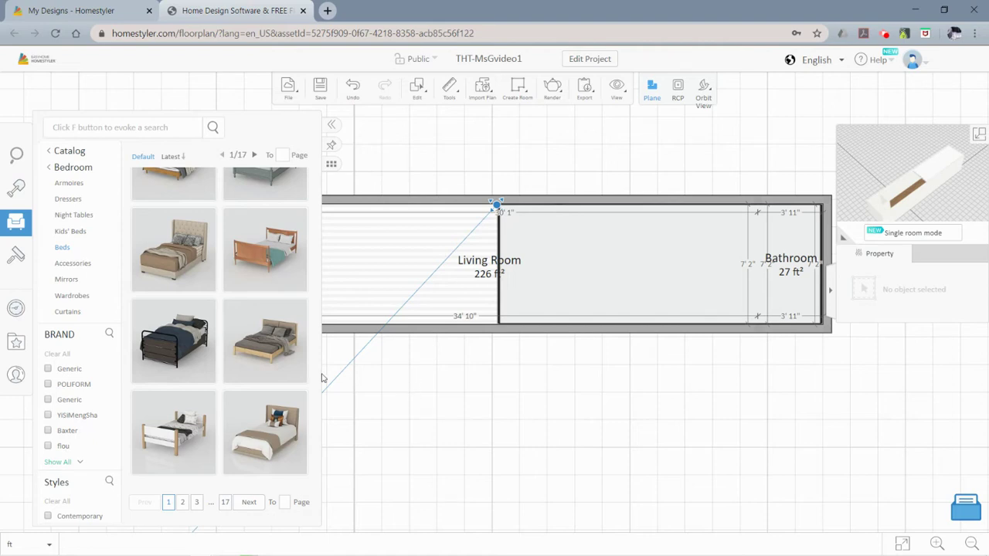
# Search the catalog for "mattress" and place a 6' 1" by 7' 0" mattress in the living room under the ceiling slab.
pyautogui.click(137, 126)
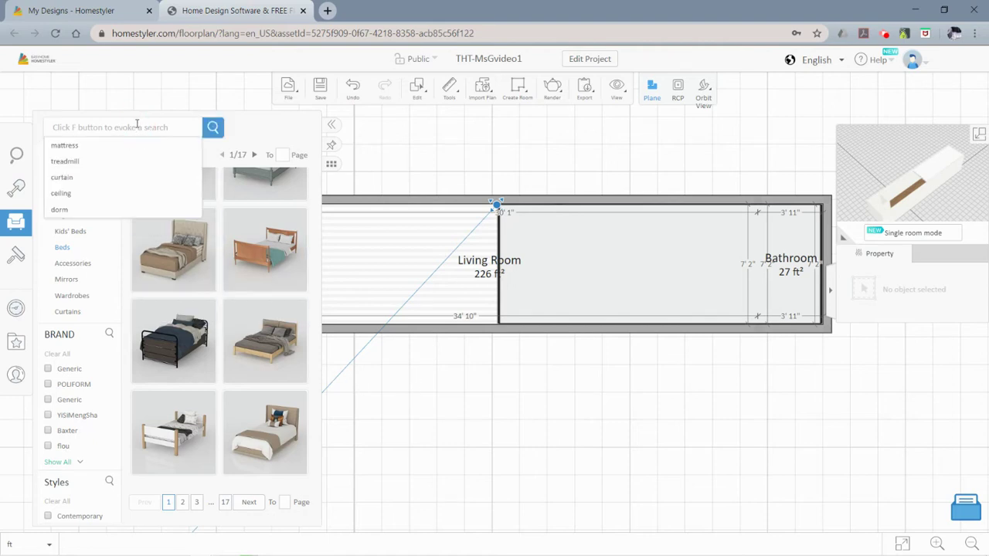
pyautogui.write('mattress')
pyautogui.press('Return')
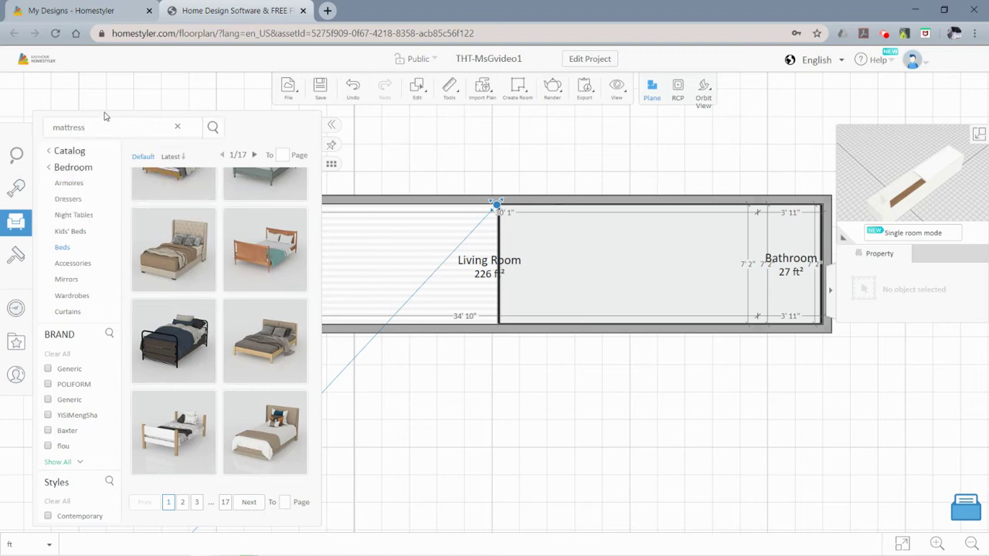
pyautogui.click(279, 214)
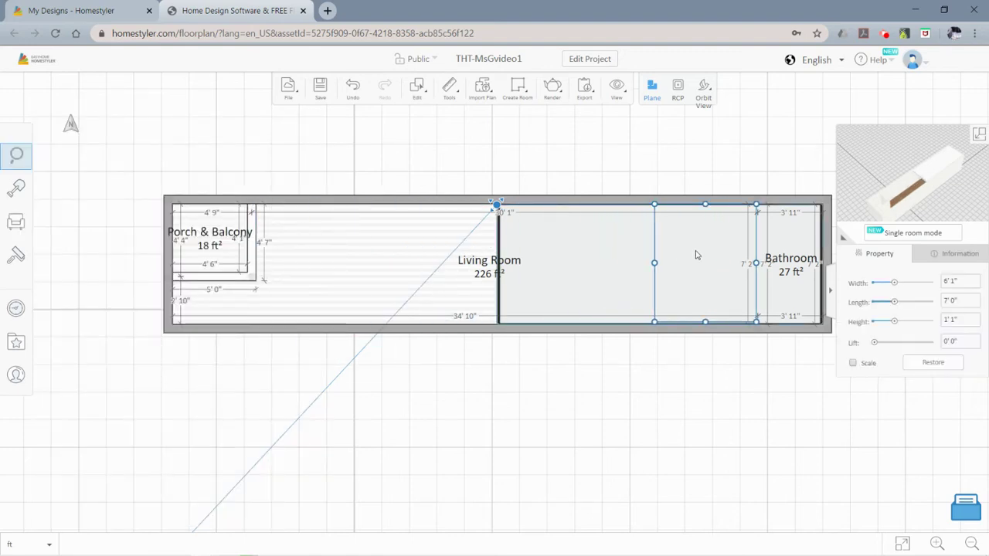
pyautogui.click(659, 253)
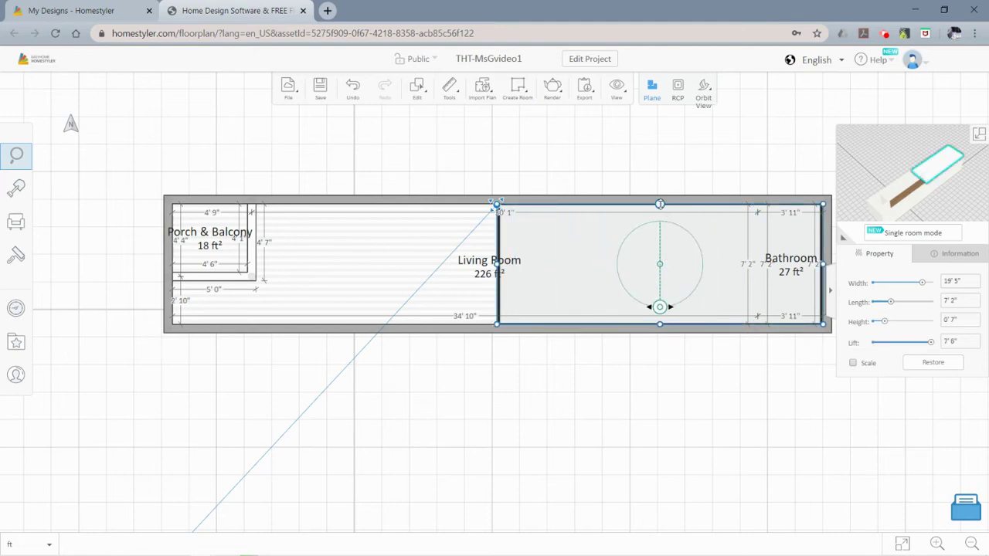
pyautogui.moveTo(659, 307); pyautogui.dragTo(605, 301)
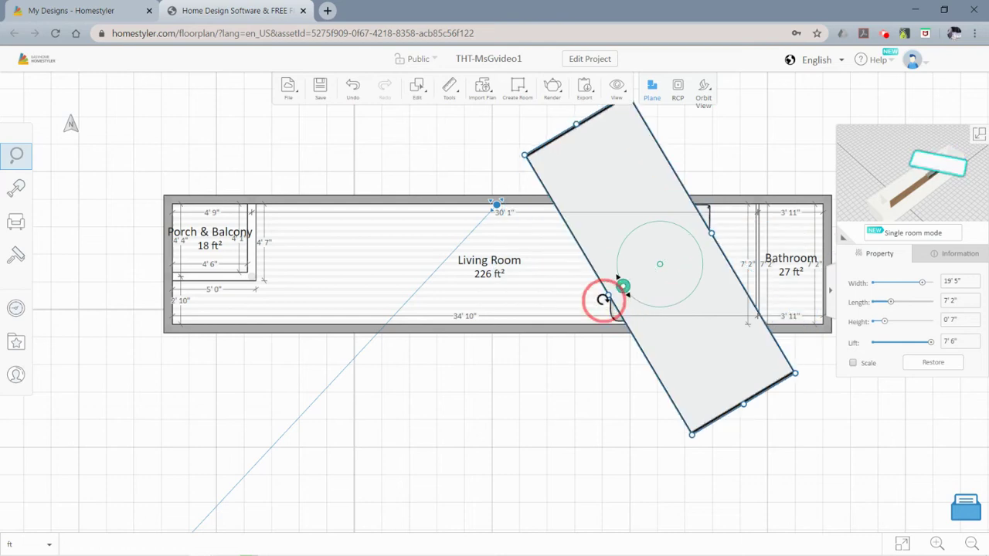
pyautogui.hotkey('ctrl', 'z')
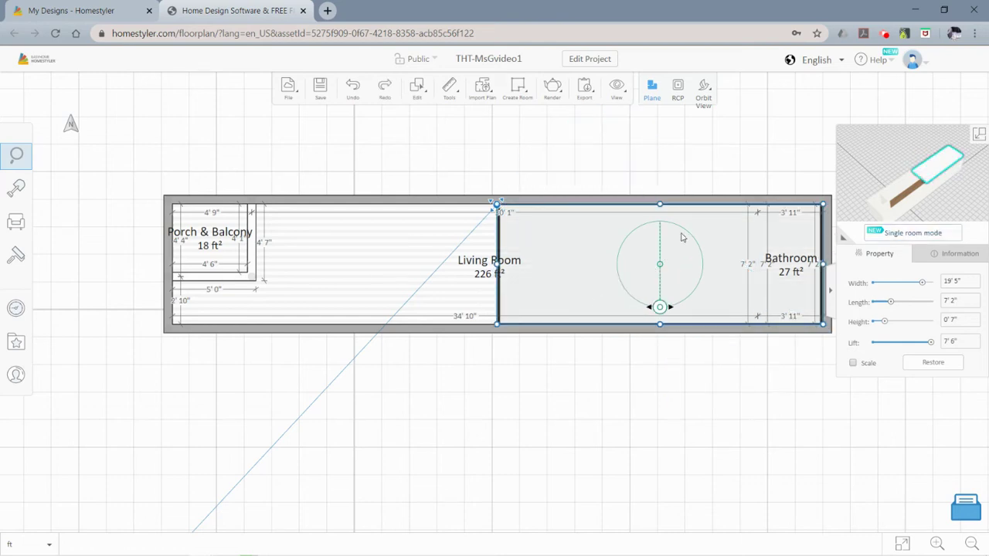
pyautogui.click(625, 161)
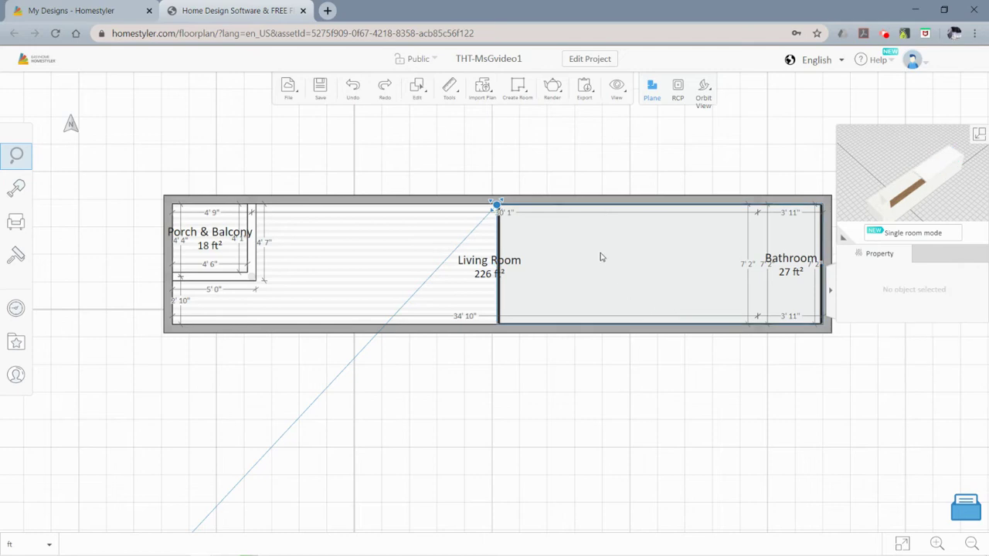
# Check the lift values of the mattress and the ceiling slab in the first-person 3D view.
pyautogui.click(704, 90)
pyautogui.click(703, 117)
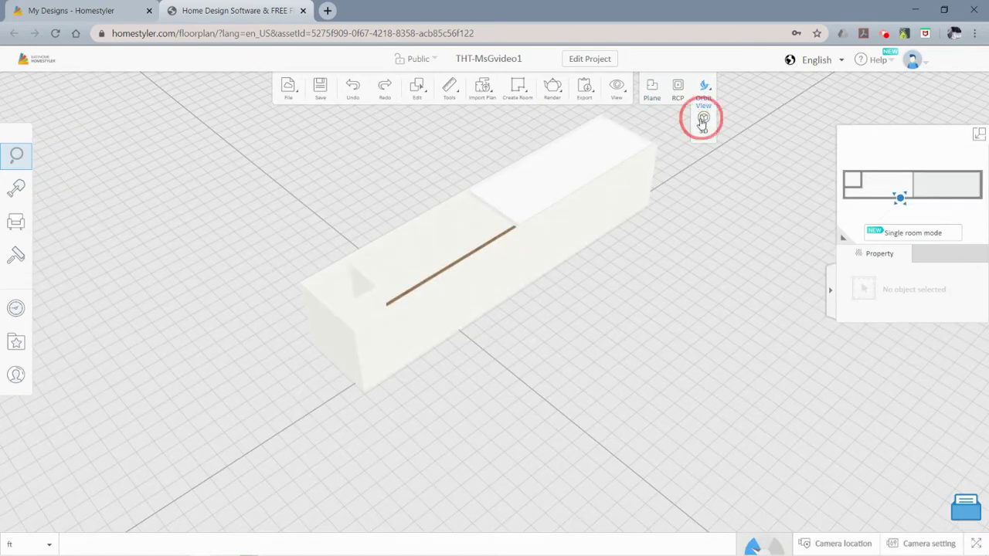
pyautogui.click(762, 403)
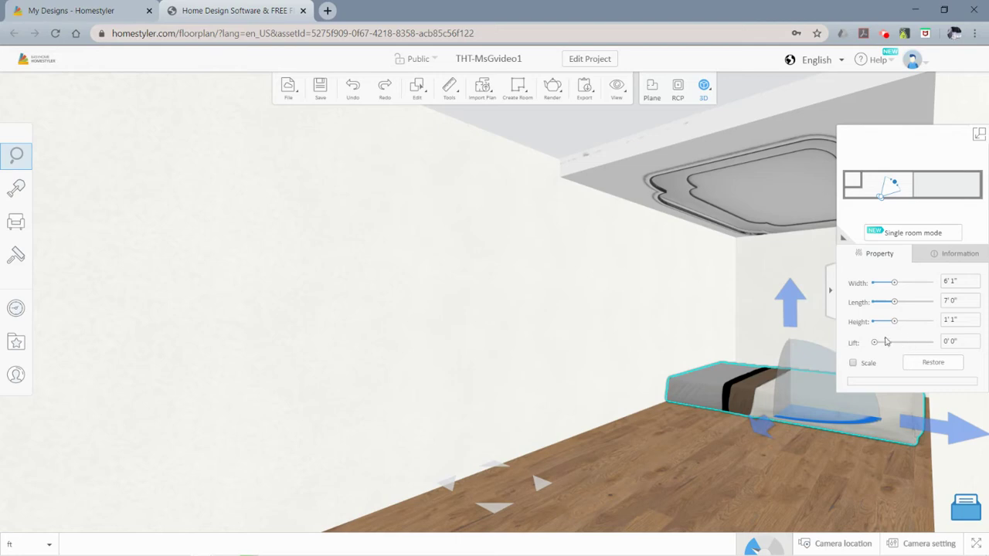
pyautogui.click(782, 112)
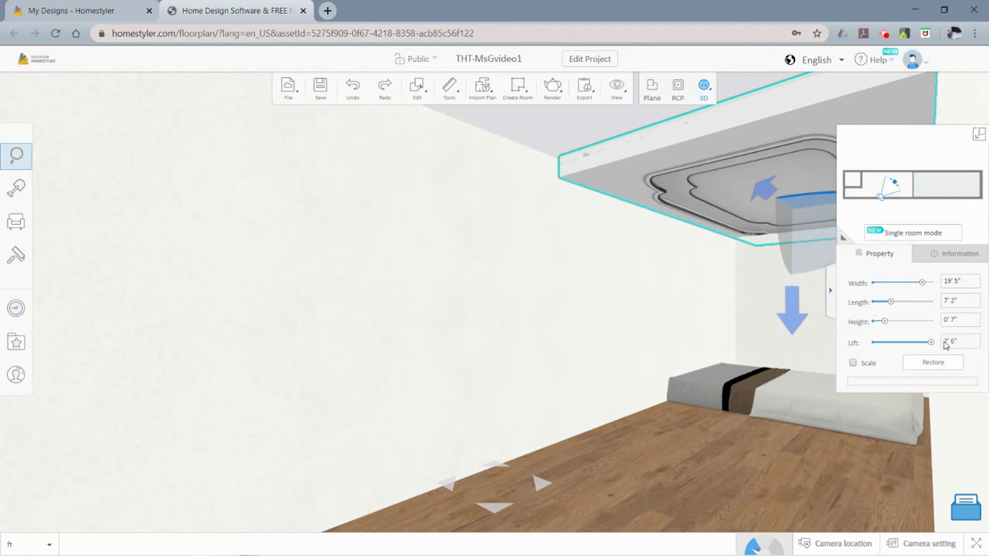
# Set the mattress's lift to 7' 6".
pyautogui.click(800, 401)
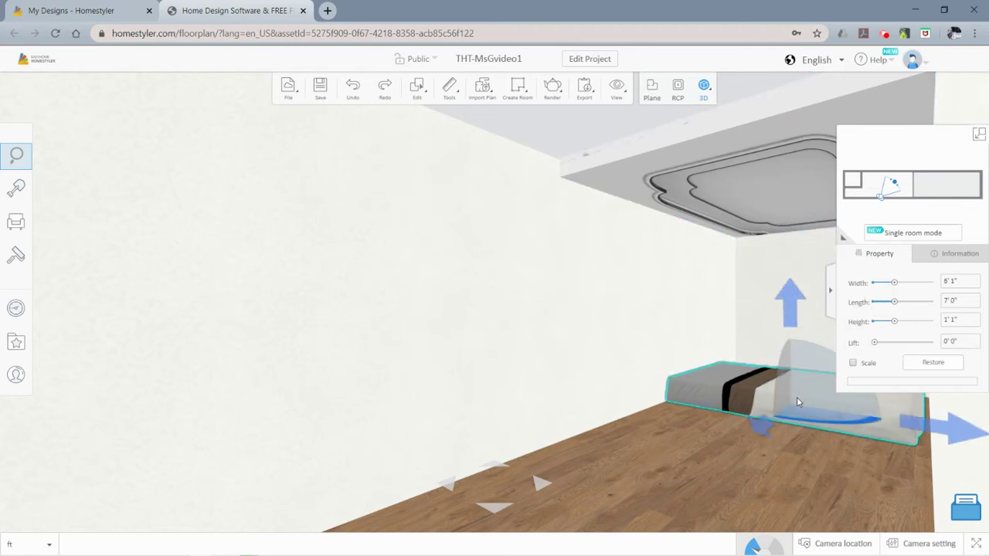
pyautogui.click(956, 342)
pyautogui.write('7')
pyautogui.write(' 6')
pyautogui.press('BackSpace')
pyautogui.press('BackSpace')
pyautogui.write("'6")
pyautogui.press('Return')
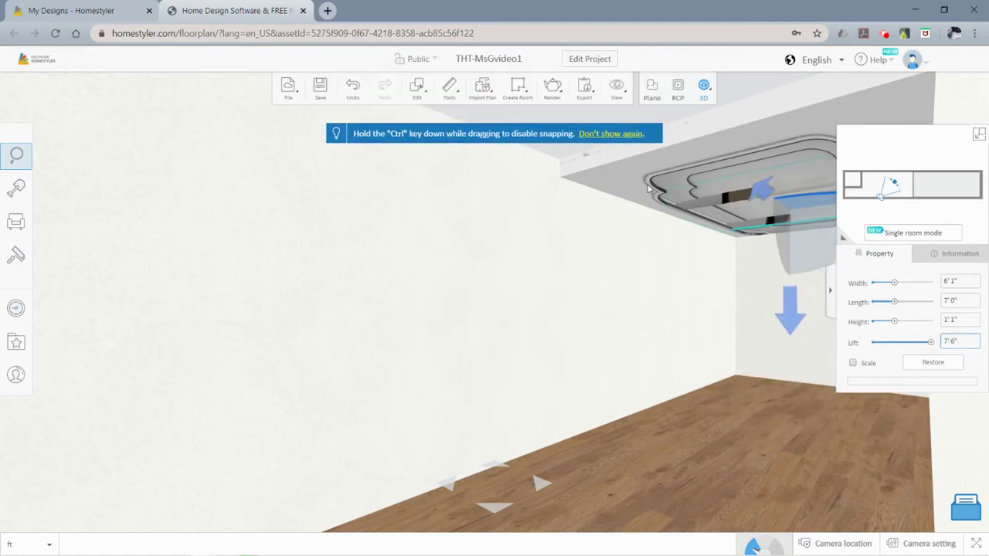
# Raise the mattress above the ceiling slab by setting its lift to 8' 1".
pyautogui.moveTo(648, 188); pyautogui.dragTo(688, 197)
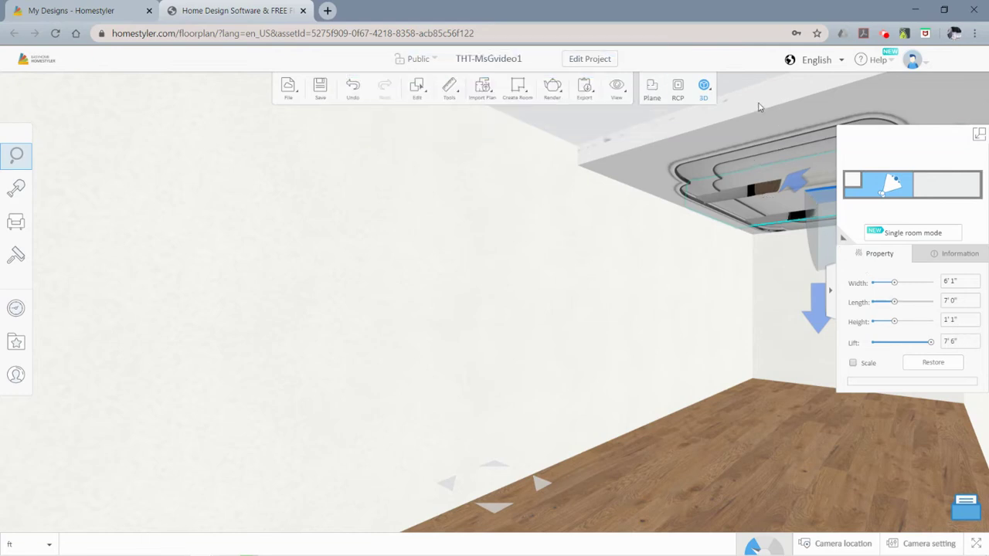
pyautogui.click(711, 365)
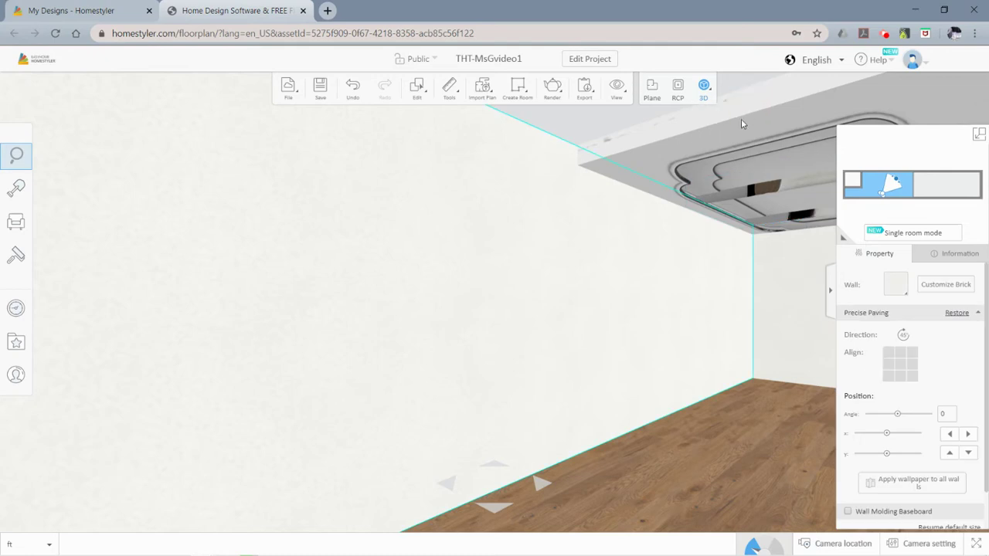
pyautogui.click(741, 124)
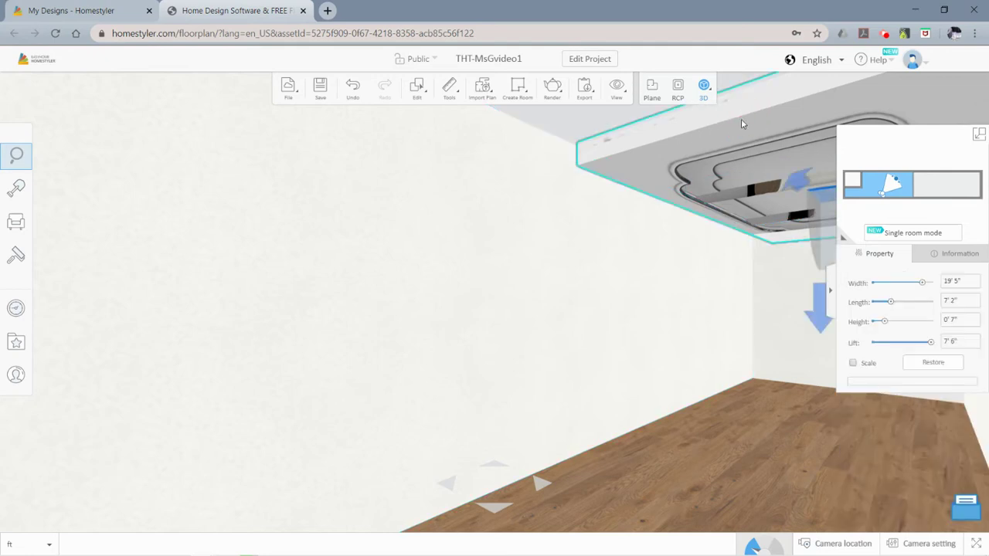
pyautogui.click(744, 200)
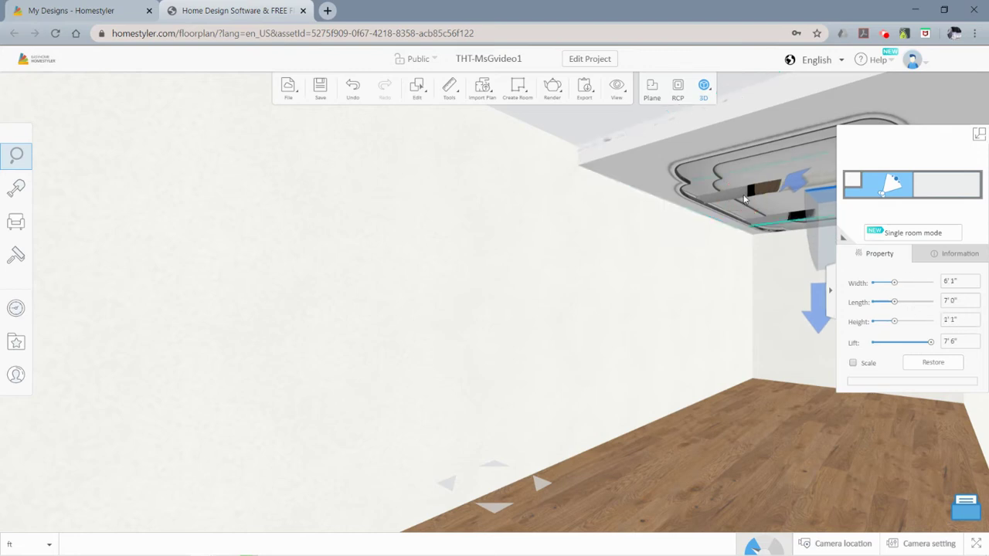
pyautogui.click(966, 338)
pyautogui.write("8'3")
pyautogui.press('Return')
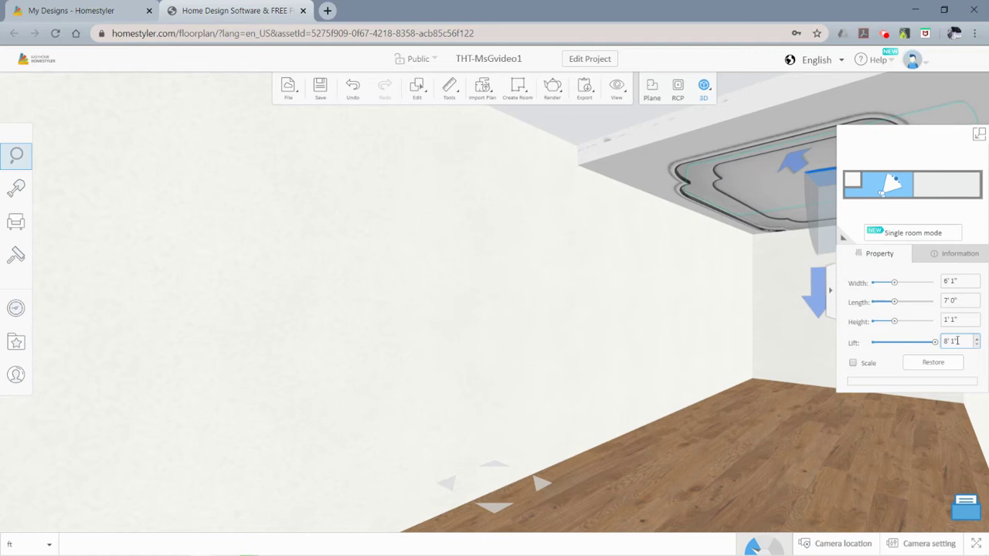
# Inspect the raised mattress on top of the slab from several angles in the orbit view.
pyautogui.moveTo(704, 89)
pyautogui.click(704, 118)
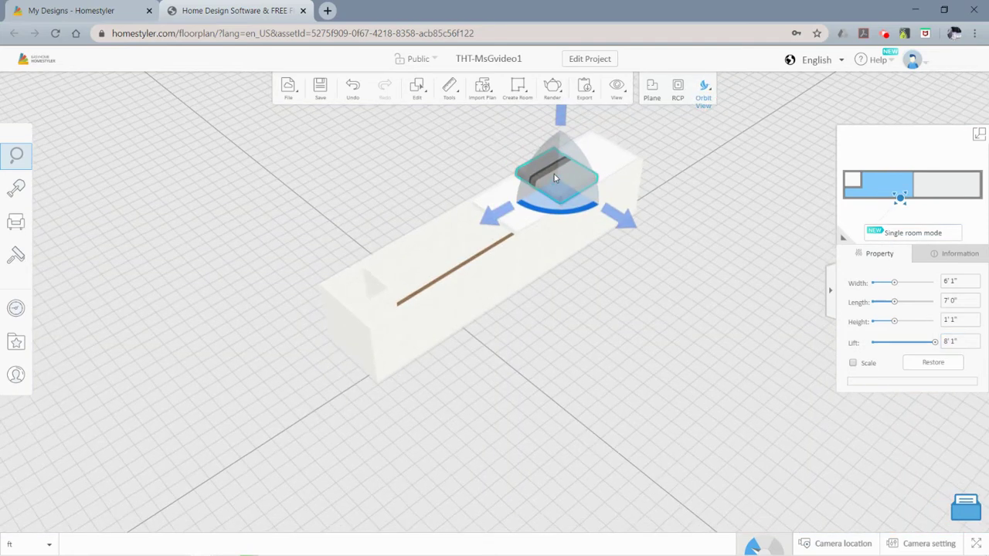
pyautogui.click(611, 199)
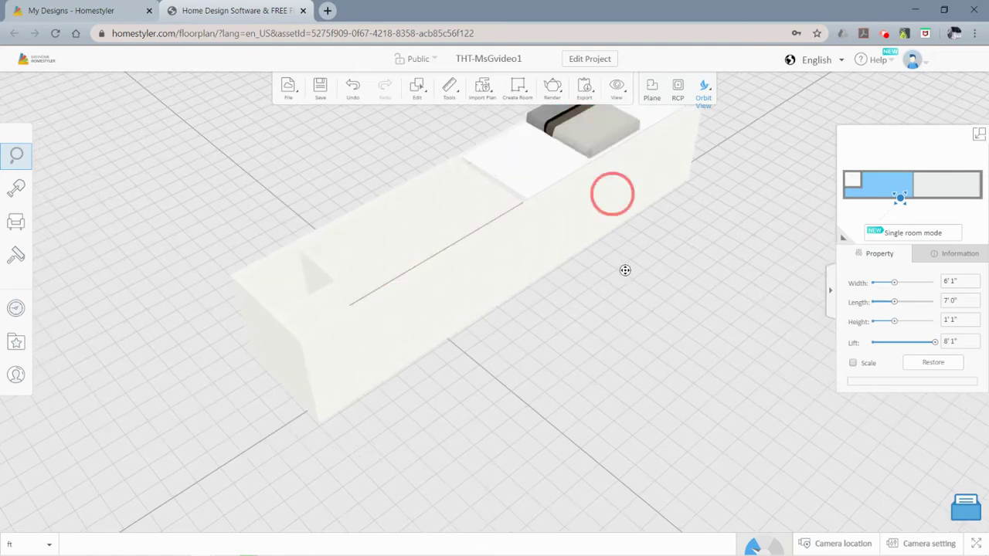
pyautogui.moveTo(631, 291); pyautogui.dragTo(610, 193)
pyautogui.click(610, 193)
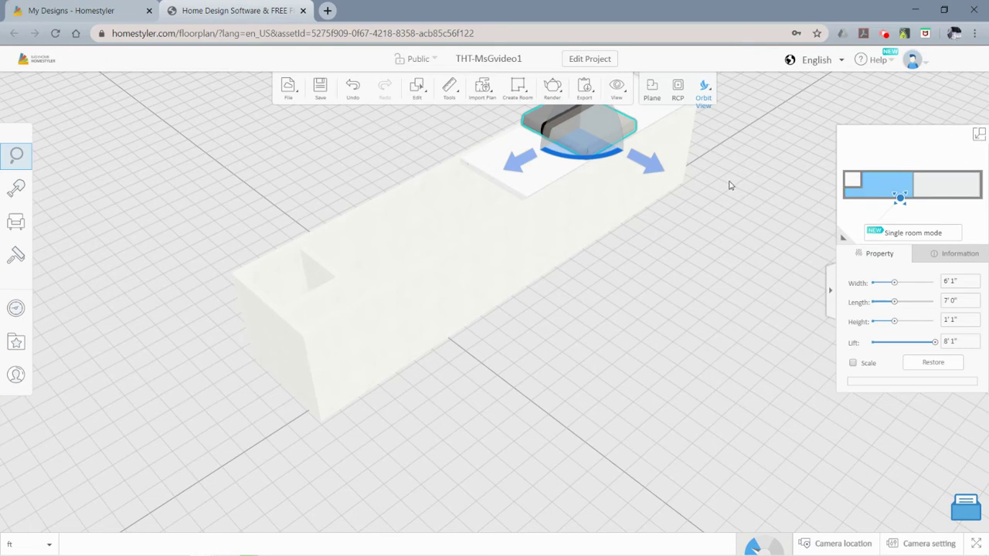
pyautogui.moveTo(716, 181); pyautogui.dragTo(585, 274)
pyautogui.click(641, 182)
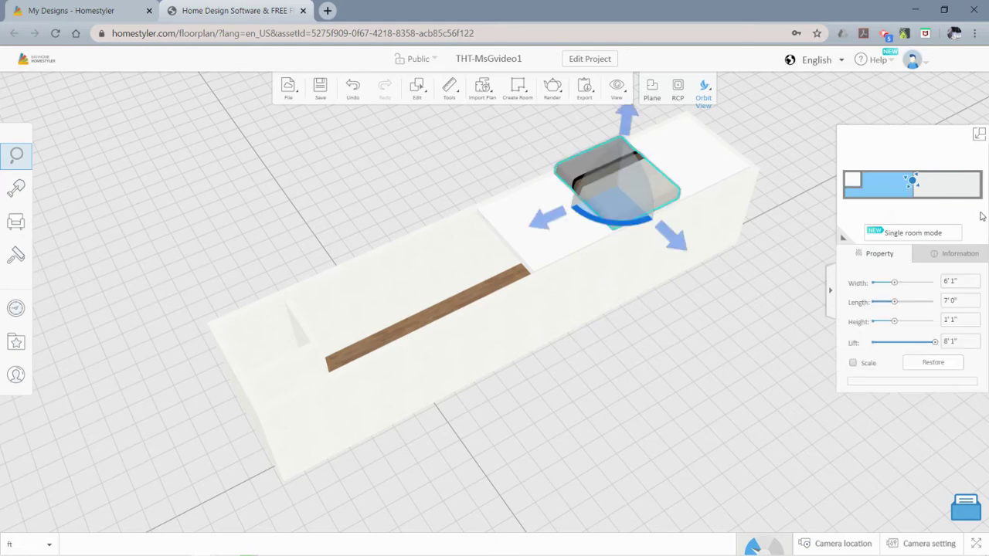
# Rotate the mattress 90 degrees clockwise in the plan view and shift it toward the bathroom end.
pyautogui.click(979, 135)
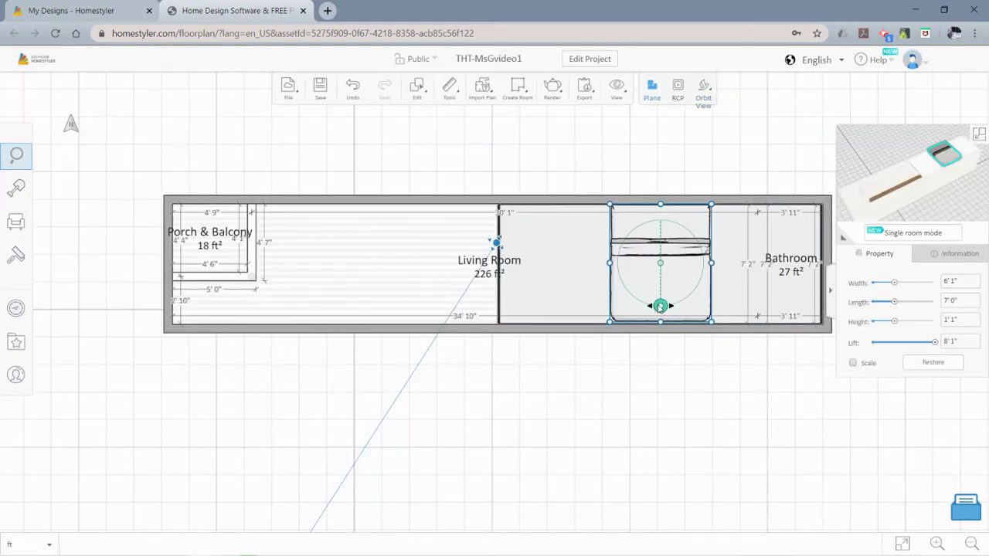
pyautogui.moveTo(661, 306); pyautogui.dragTo(731, 272)
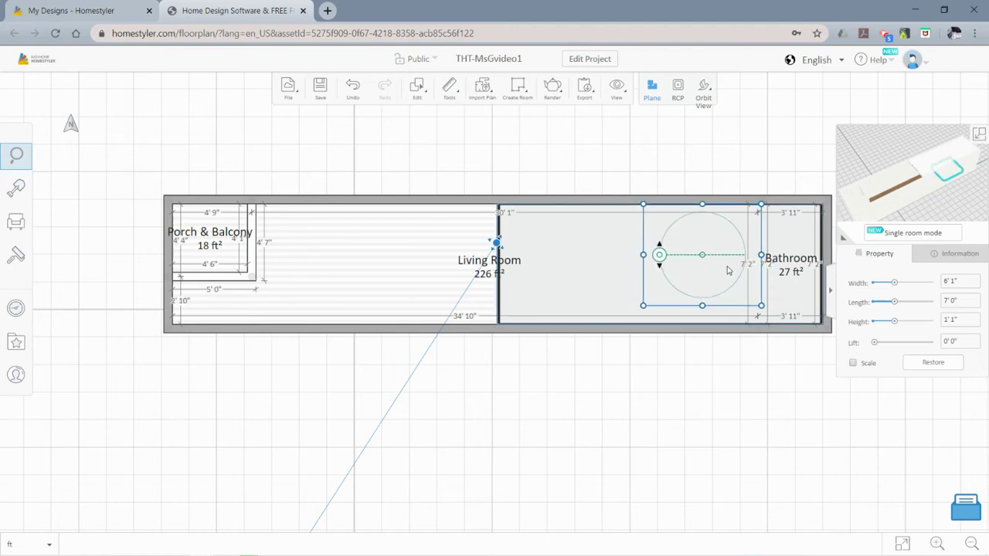
pyautogui.press('Right')
pyautogui.press('Right')
pyautogui.press('Right')
pyautogui.press('Right')
pyautogui.press('Right')
pyautogui.press('Right')
pyautogui.press('Right')
pyautogui.press('Right')
pyautogui.press('Right')
pyautogui.press('Right')
pyautogui.press('Right')
pyautogui.press('Right')
pyautogui.press('Right')
pyautogui.press('Right')
pyautogui.press('Right')
pyautogui.press('Right')
pyautogui.press('Right')
pyautogui.press('Right')
pyautogui.press('Right')
pyautogui.press('Right')
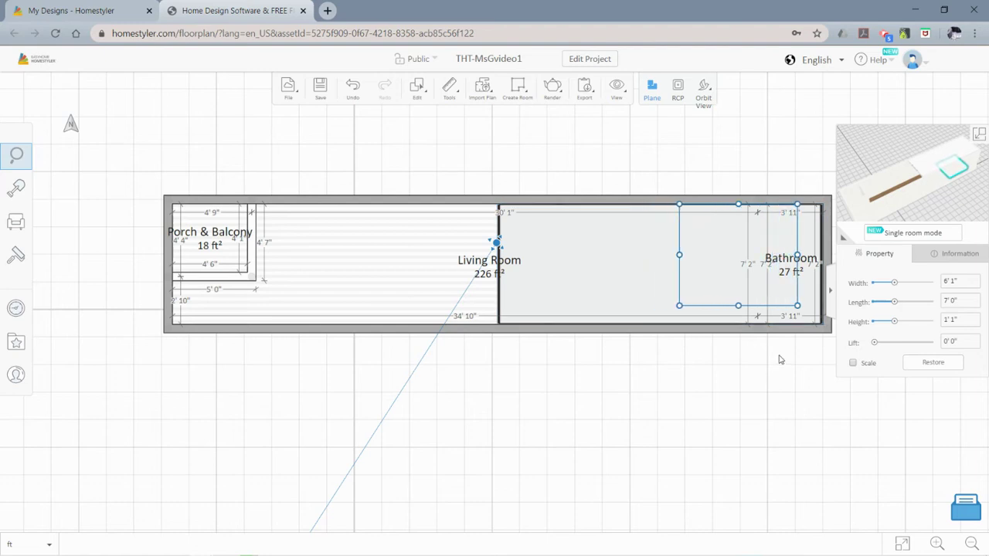
# Nudge the mattress east against the bathroom's end wall and south to centre it across the house's width.
pyautogui.press('Right')
pyautogui.press('Right')
pyautogui.press('Right')
pyautogui.press('Down')
pyautogui.press('Down')
pyautogui.press('Down')
pyautogui.press('Down')
pyautogui.press('Down')
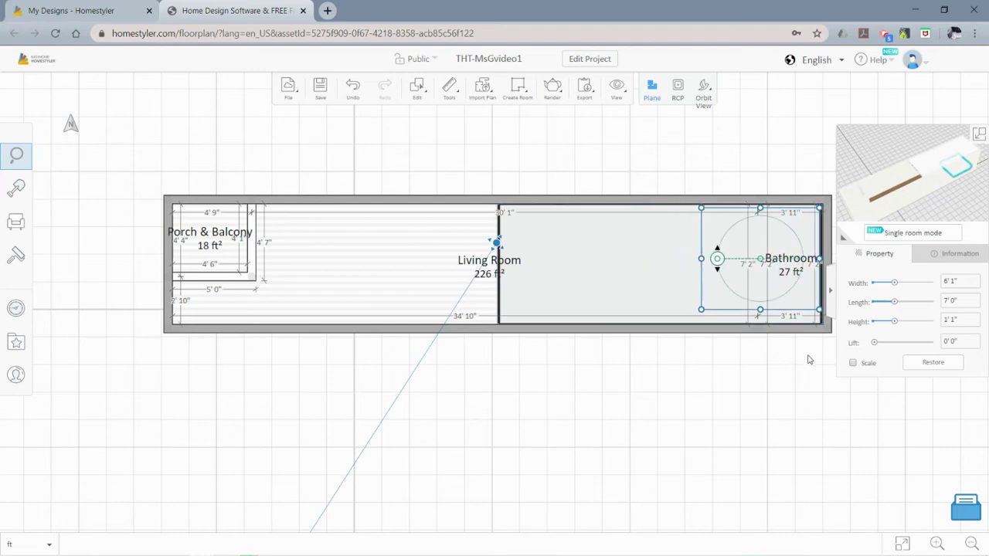
pyautogui.press('Down')
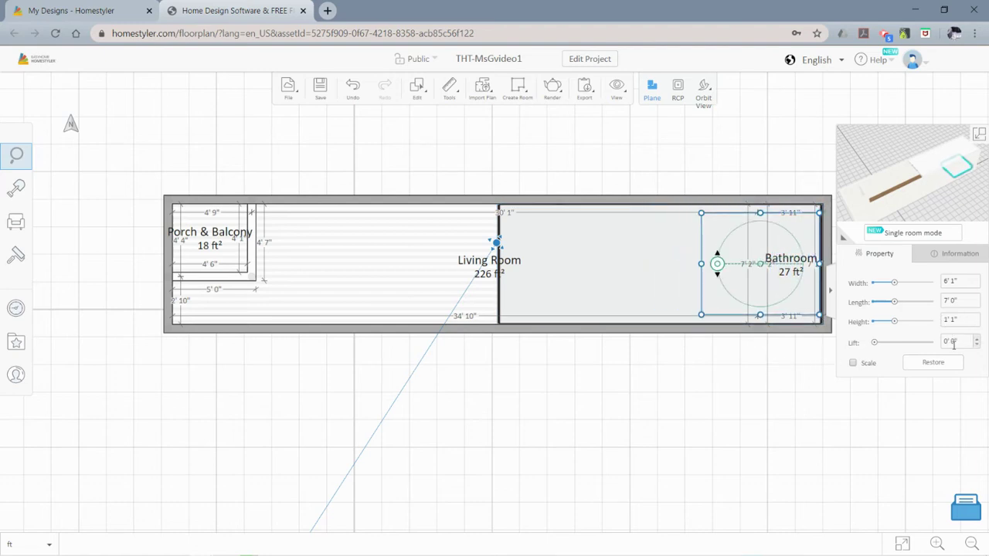
# Set the repositioned mattress's lift to 8' 1" so it rests on top of the ceiling slab.
pyautogui.click(952, 342)
pyautogui.write('8')
pyautogui.press('Return')
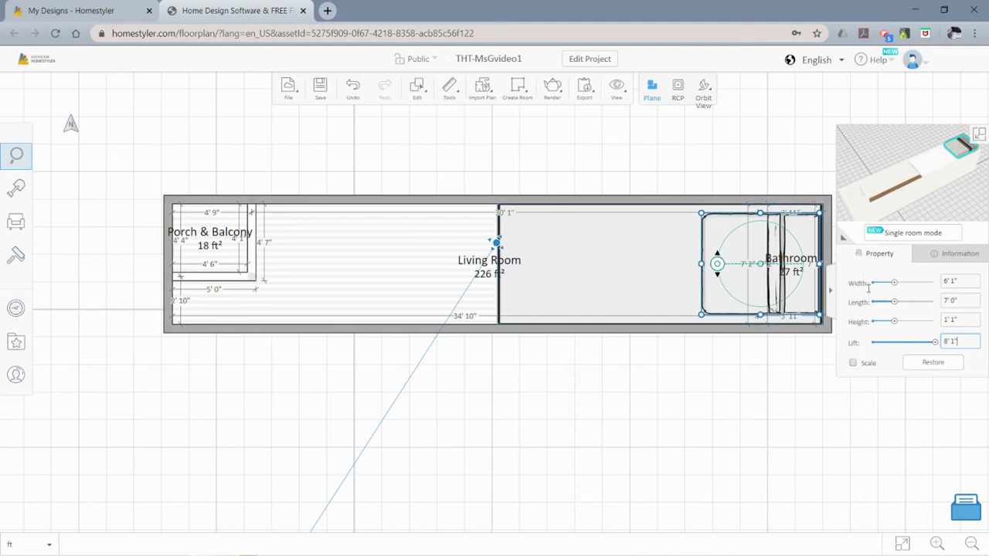
# Nudge the mattress west to leave a gap between it and the bathroom's end wall.
pyautogui.click(724, 233)
pyautogui.press('Left')
pyautogui.press('Left')
pyautogui.press('Left')
pyautogui.press('Left')
pyautogui.press('Left')
pyautogui.press('Left')
pyautogui.press('Left')
pyautogui.press('Left')
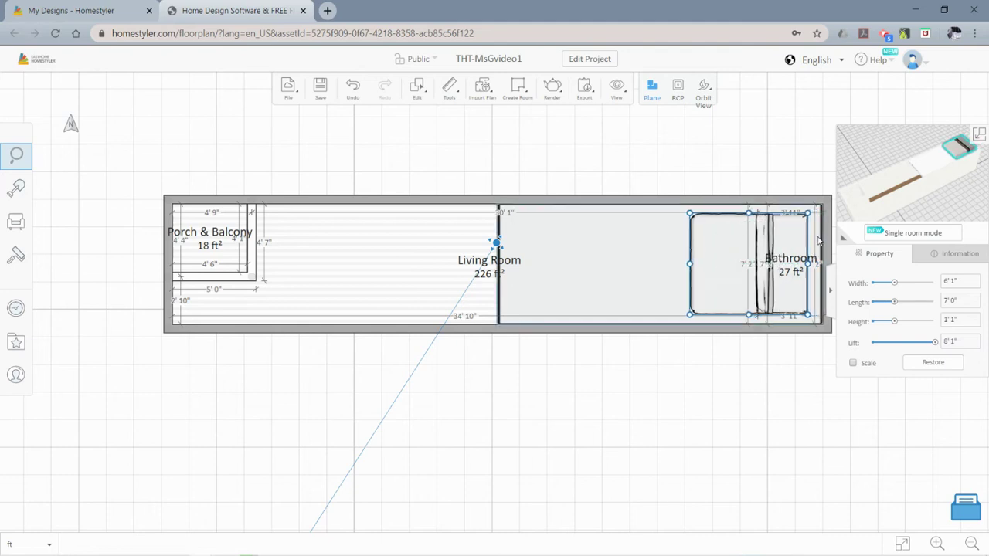
pyautogui.press('Left')
pyautogui.press('Left')
pyautogui.press('Left')
pyautogui.press('Left')
pyautogui.press('Left')
pyautogui.press('Left')
pyautogui.press('Left')
pyautogui.press('Left')
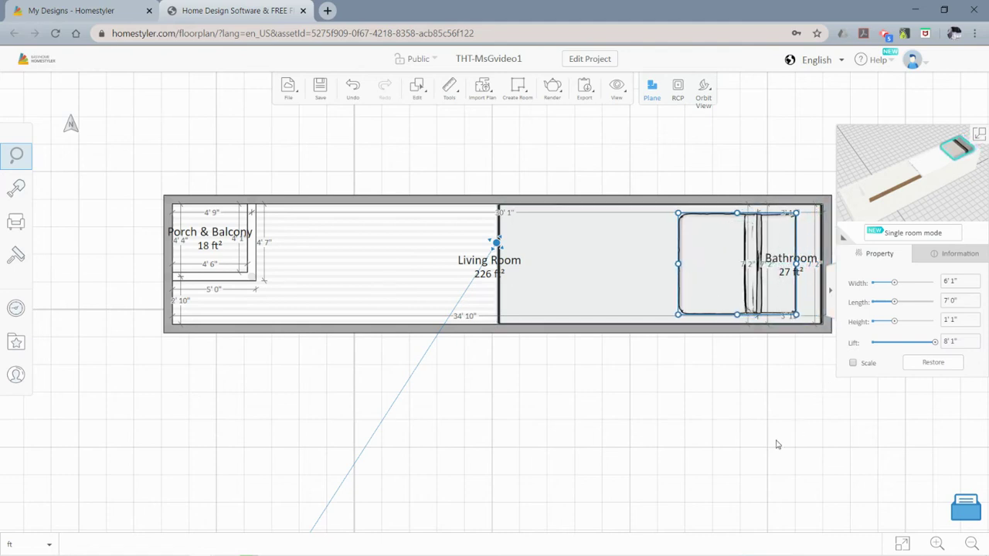
pyautogui.press('Left')
pyautogui.press('Left')
pyautogui.press('Left')
pyautogui.press('Left')
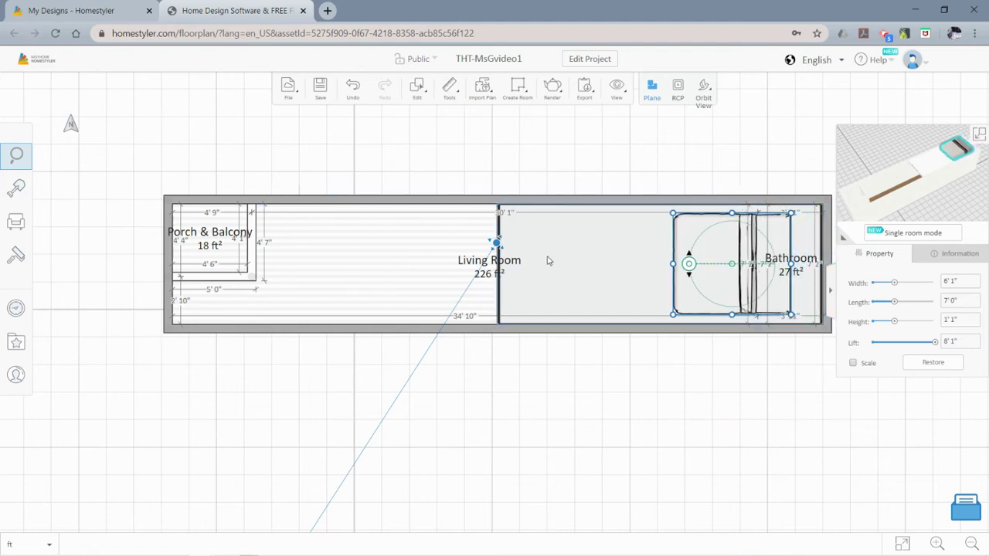
# Shorten the ceiling slab to a width of 13' 1" by pulling its living room edge toward the mattress.
pyautogui.click(519, 302)
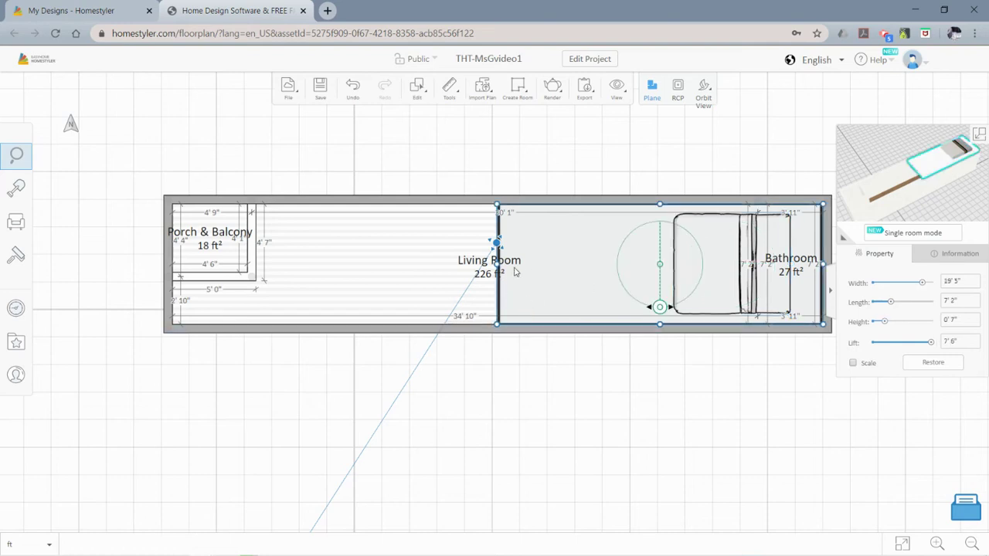
pyautogui.moveTo(497, 263); pyautogui.dragTo(603, 271)
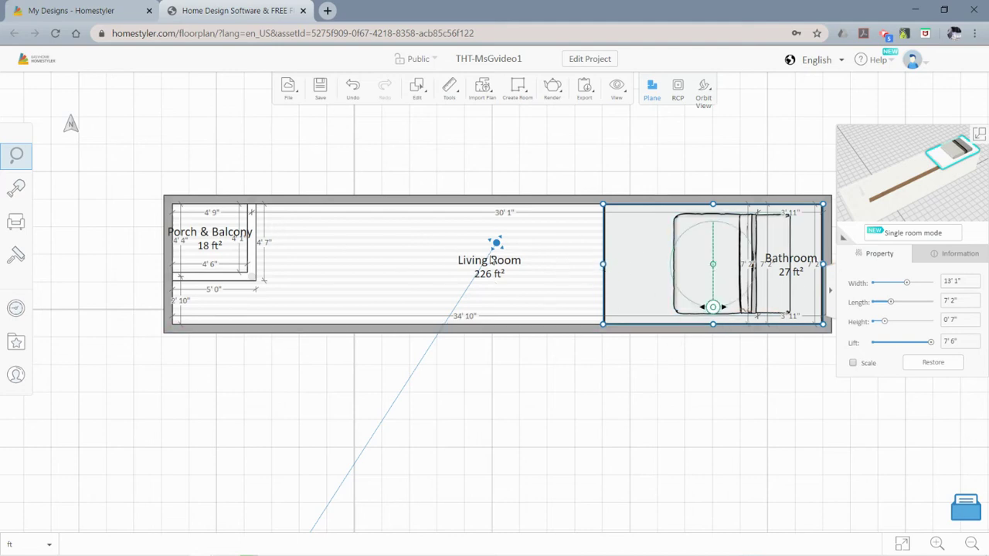
pyautogui.click(554, 266)
# Hide the ceiling slab and the mattress to clear the plan view underneath.
pyautogui.click(634, 262)
pyautogui.click(648, 261)
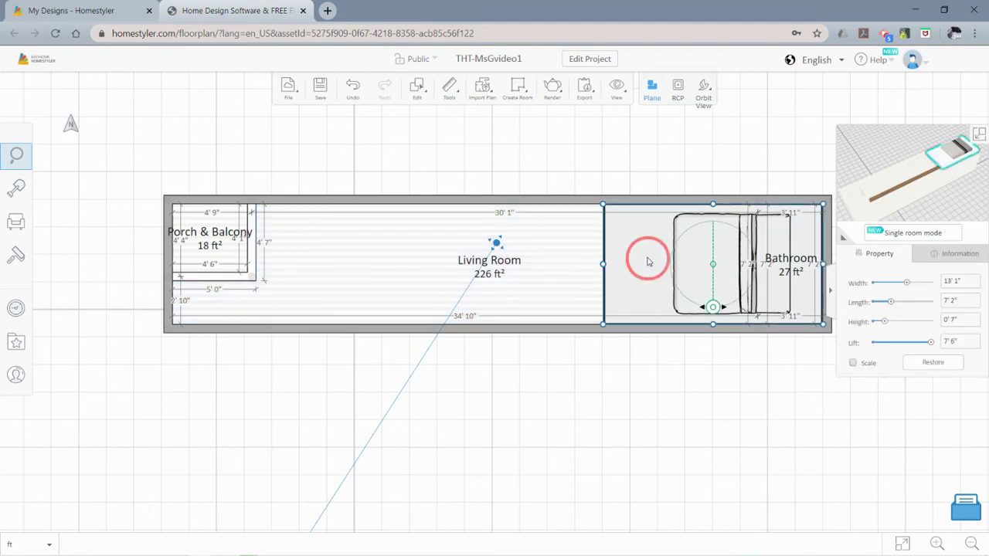
pyautogui.rightClick(648, 261)
pyautogui.click(670, 328)
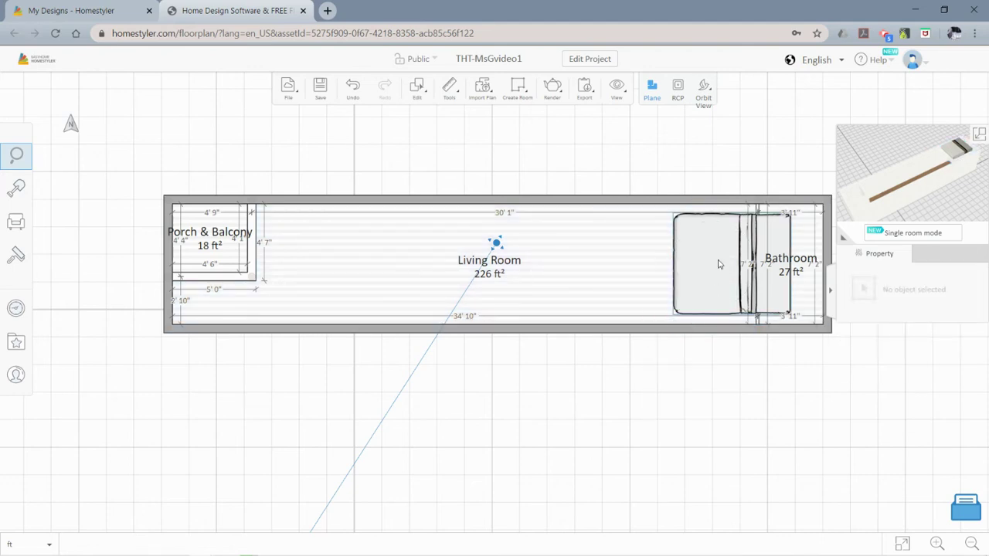
pyautogui.rightClick(718, 260)
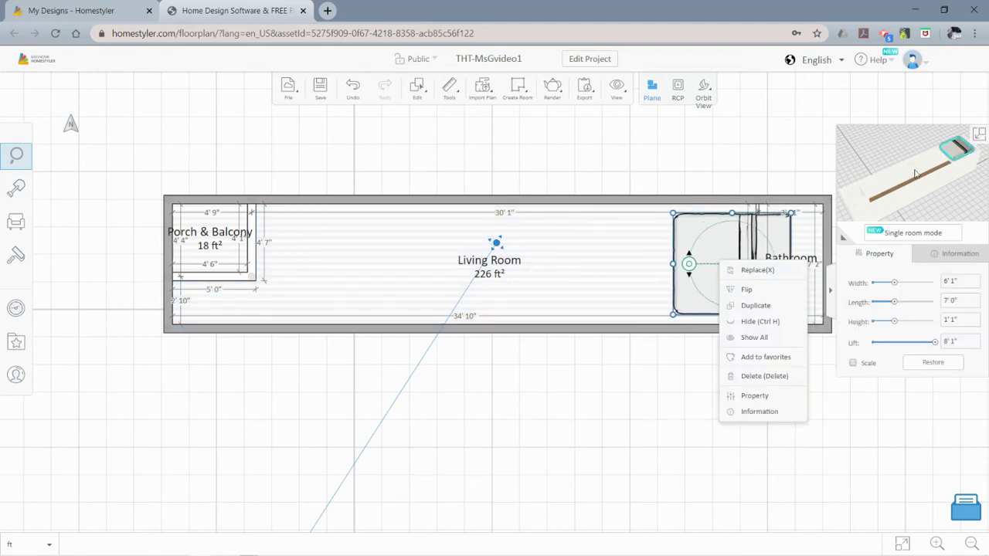
pyautogui.click(758, 322)
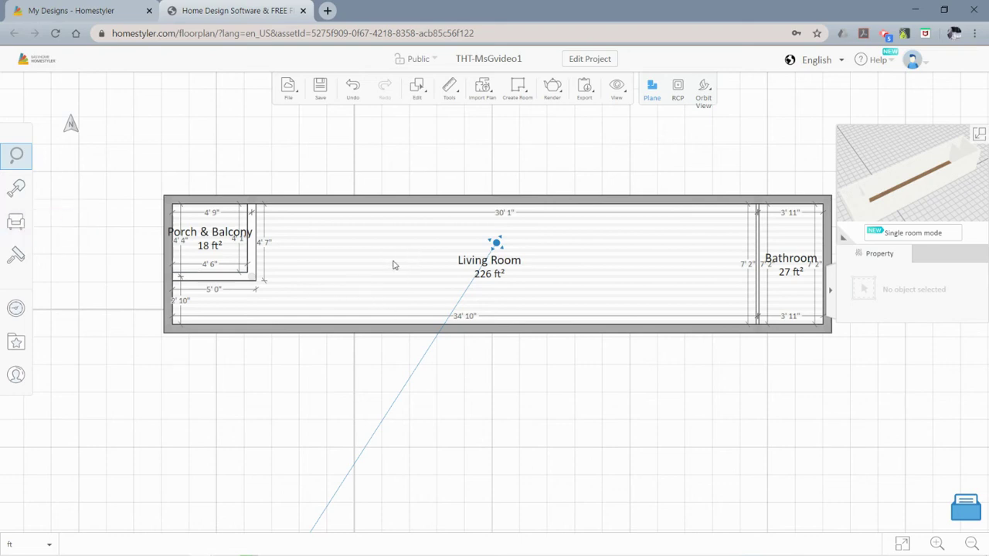
# Place a kitchen cabinet set with cooktop and sink along the living room's north wall, beside the bathroom partition.
pyautogui.click(17, 229)
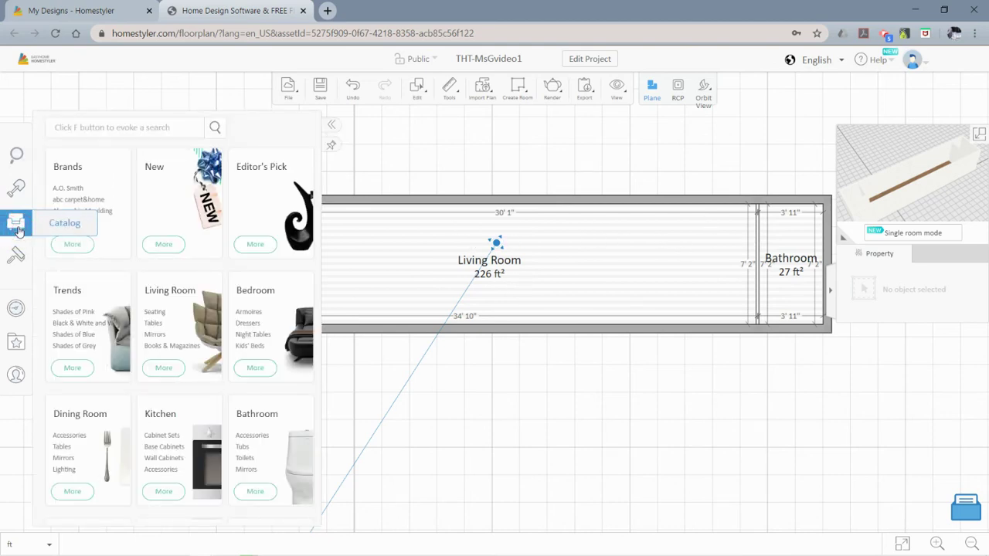
pyautogui.click(170, 445)
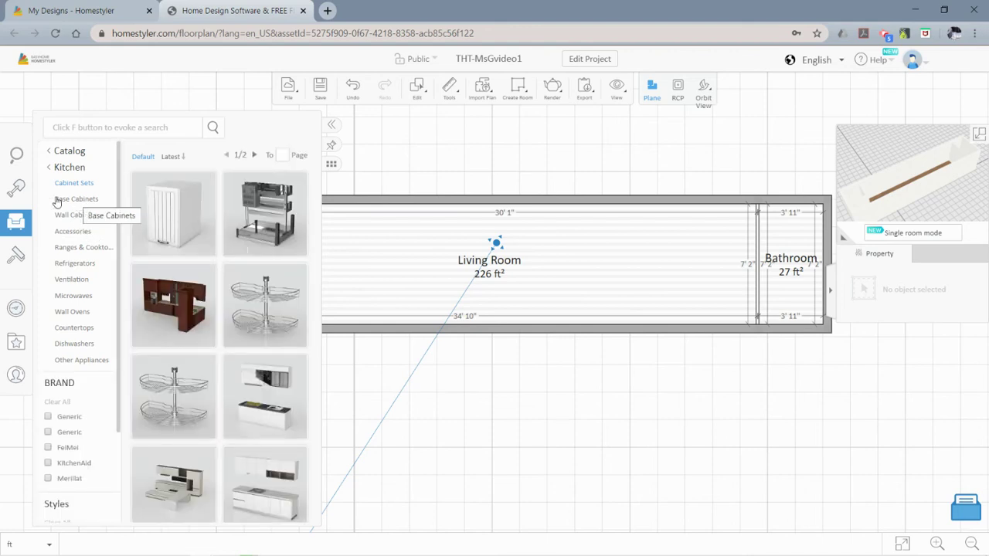
pyautogui.moveTo(704, 272); pyautogui.dragTo(683, 231)
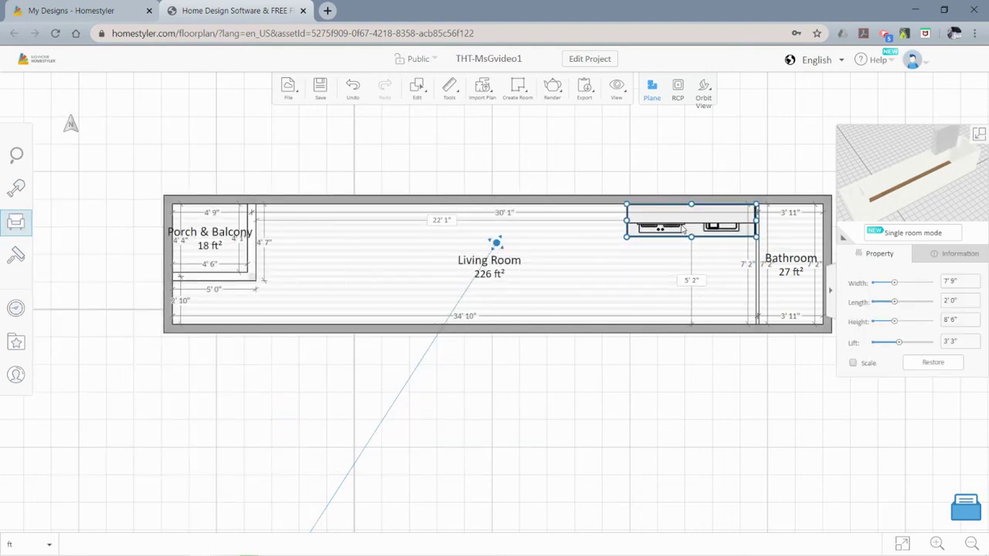
pyautogui.moveTo(682, 229)
pyautogui.mouseDown()
pyautogui.moveTo(698, 229)
pyautogui.moveTo(670, 230)
pyautogui.moveTo(686, 228)
pyautogui.mouseUp()
pyautogui.click(686, 228)
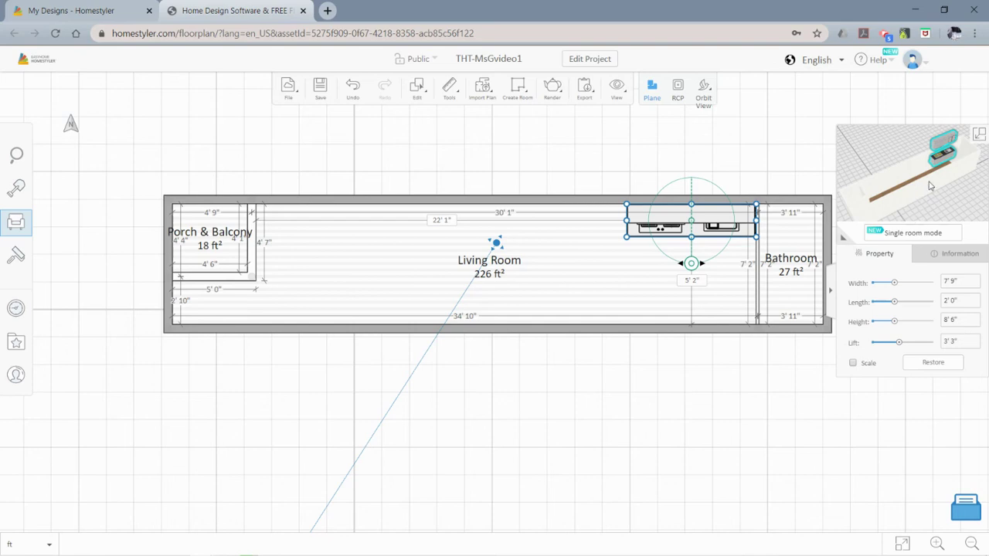
# Lower the kitchen cabinet set to the floor by setting its lift to 0' 0".
pyautogui.scroll(5, 931, 185)
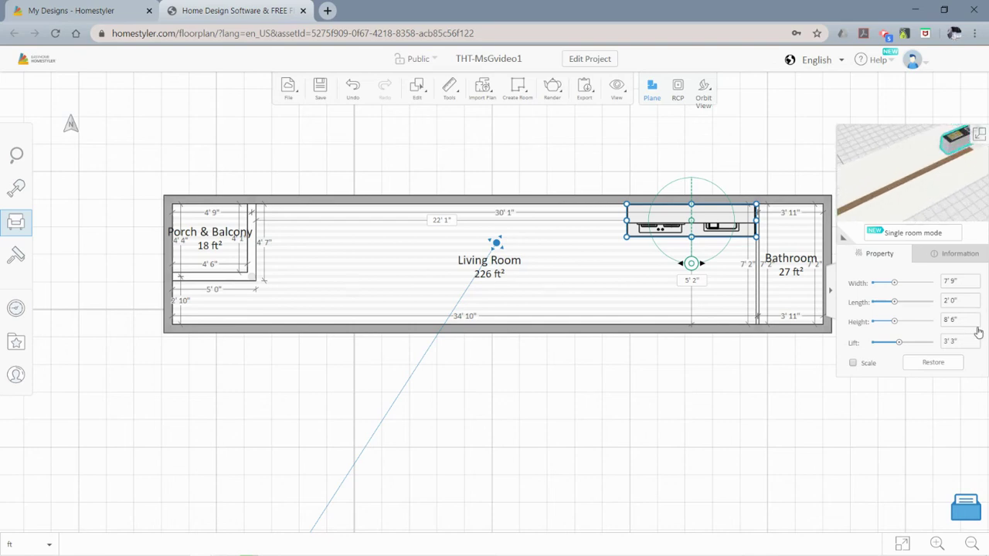
pyautogui.click(965, 340)
pyautogui.write('0')
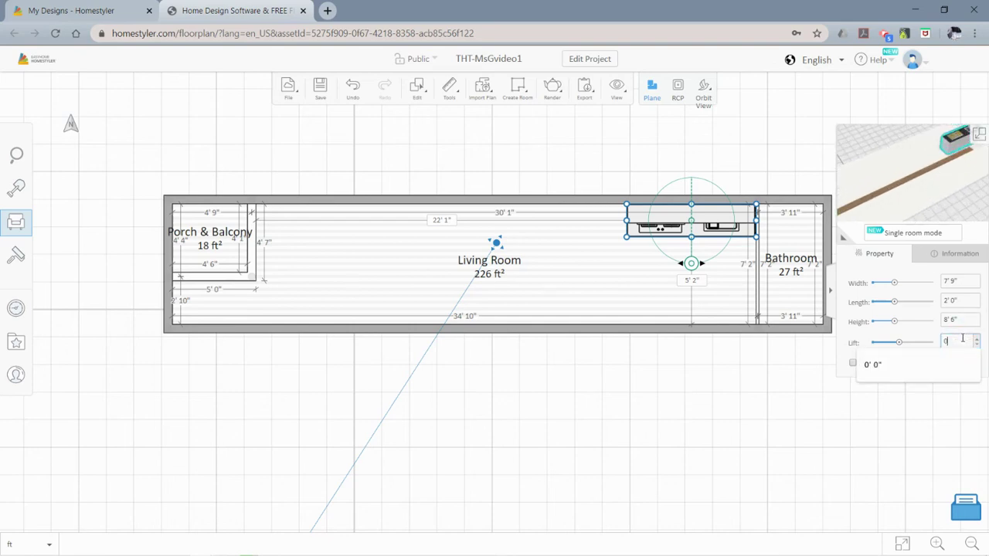
pyautogui.press('Return')
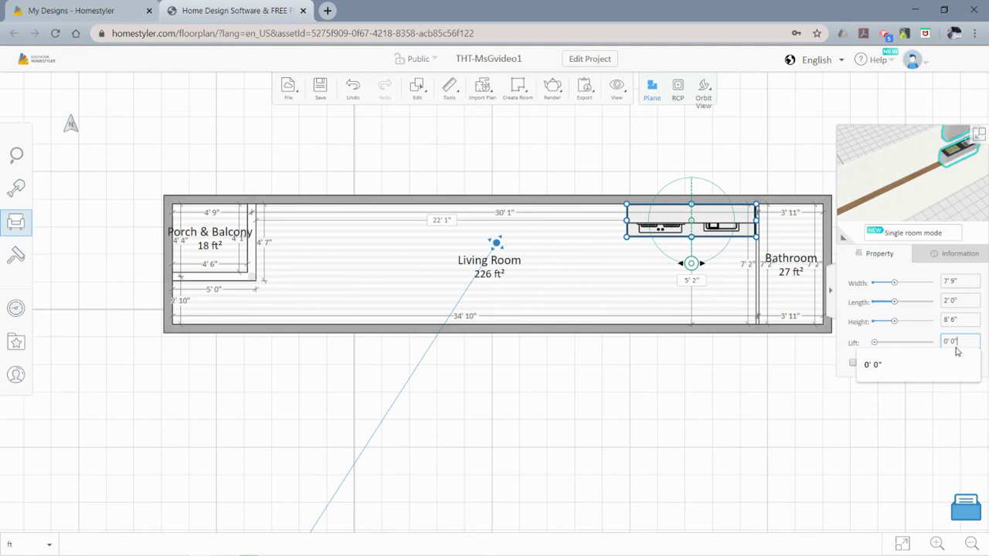
pyautogui.click(728, 433)
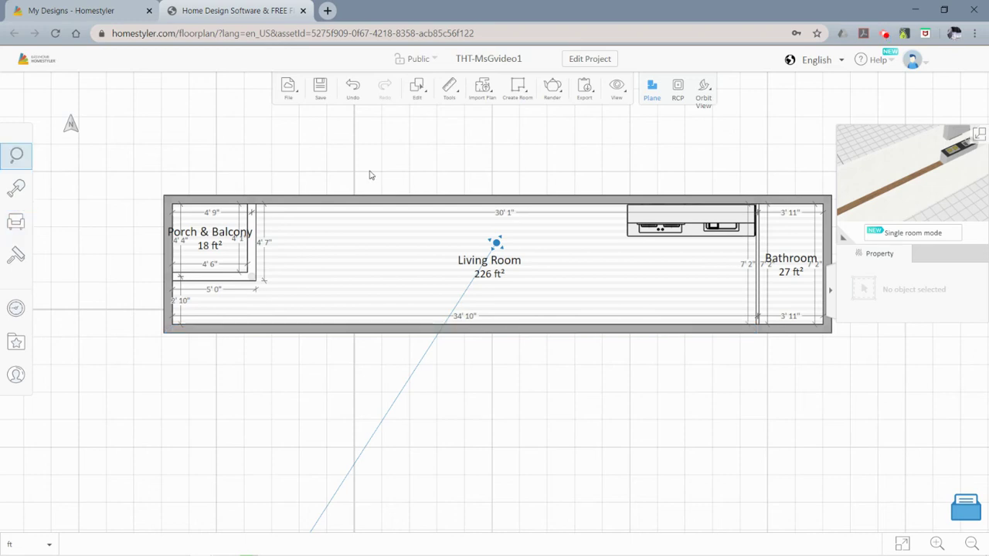
# Search the catalog for stairs and browse the spiral and straight models.
pyautogui.click(16, 222)
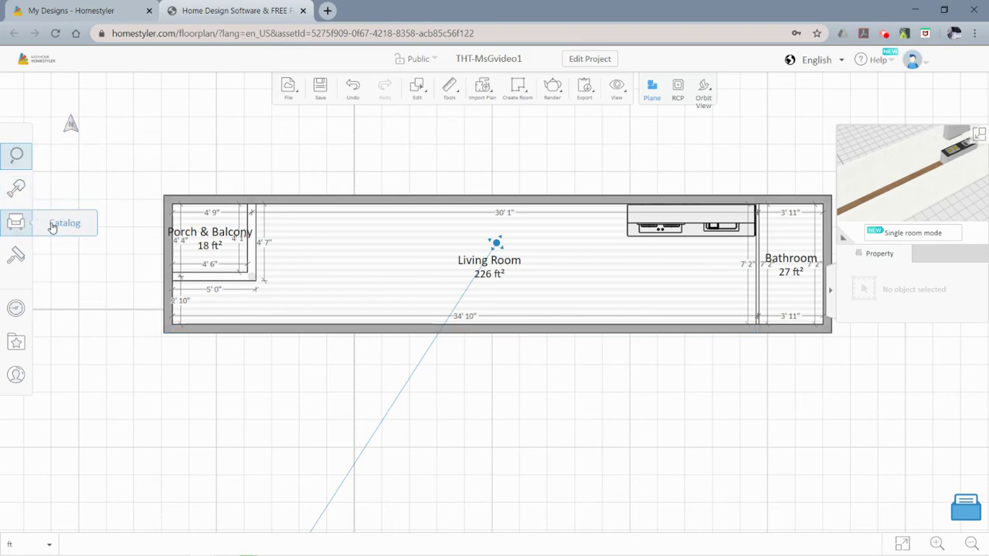
pyautogui.click(102, 130)
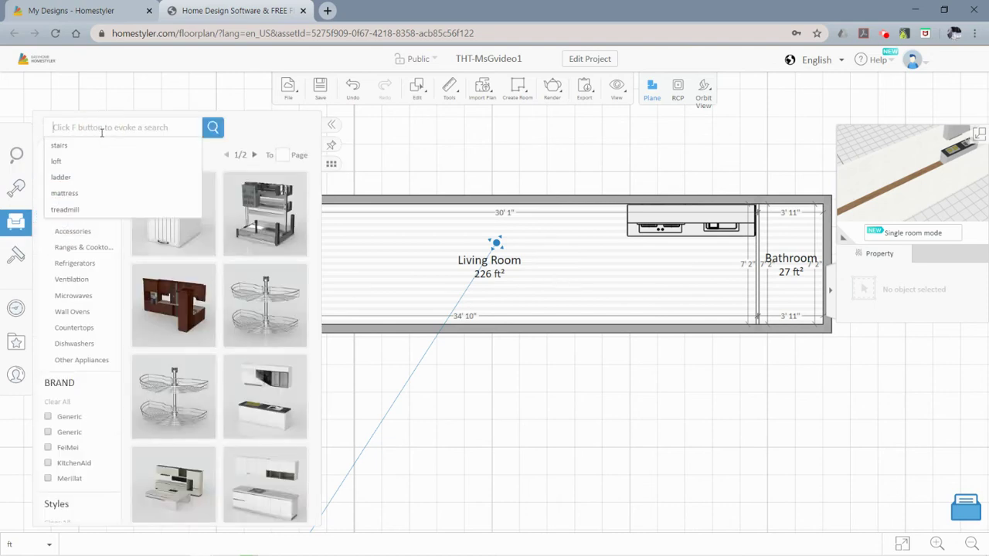
pyautogui.write('stairs')
pyautogui.press('Return')
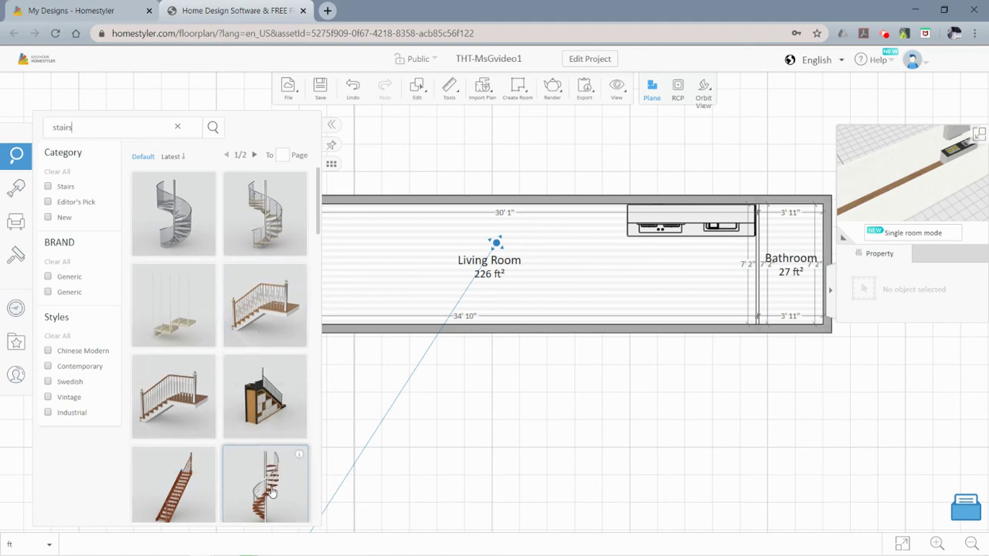
pyautogui.scroll(-5, 270, 493)
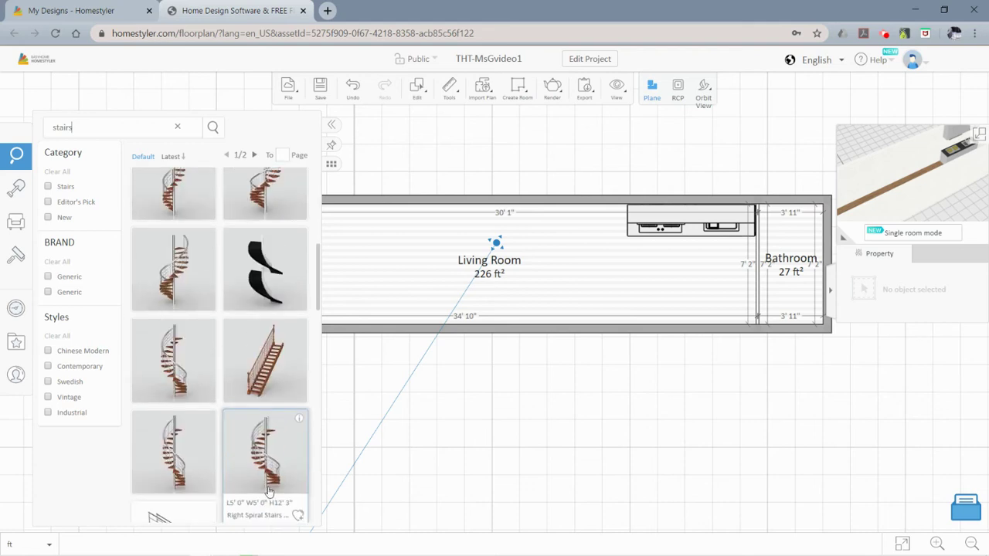
pyautogui.scroll(-5, 269, 491)
pyautogui.scroll(3, 268, 490)
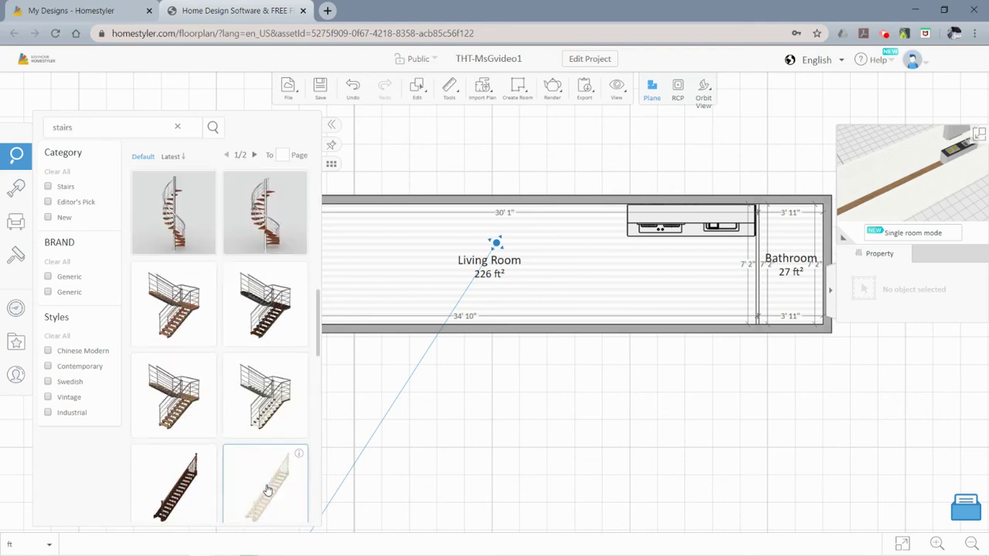
pyautogui.scroll(-3, 267, 490)
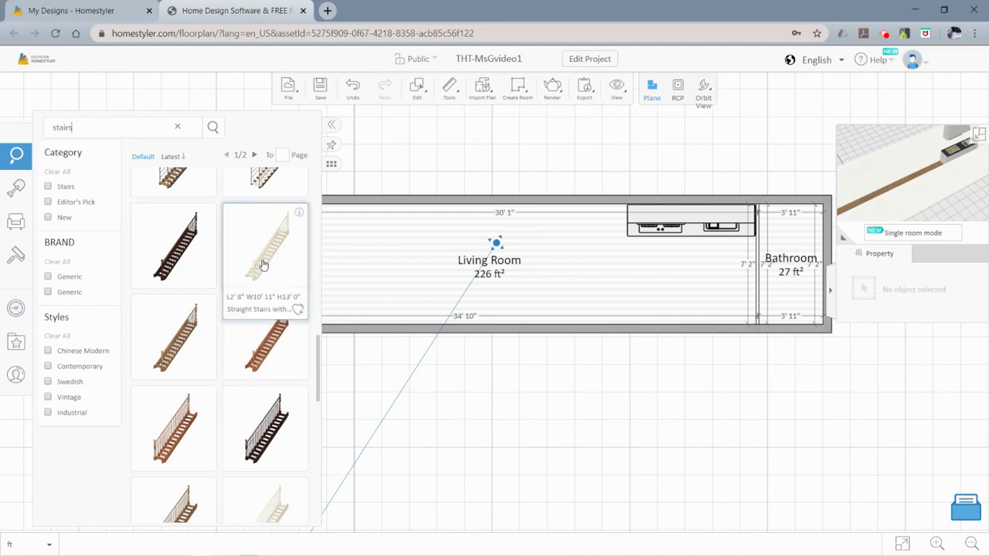
pyautogui.scroll(-1, 251, 464)
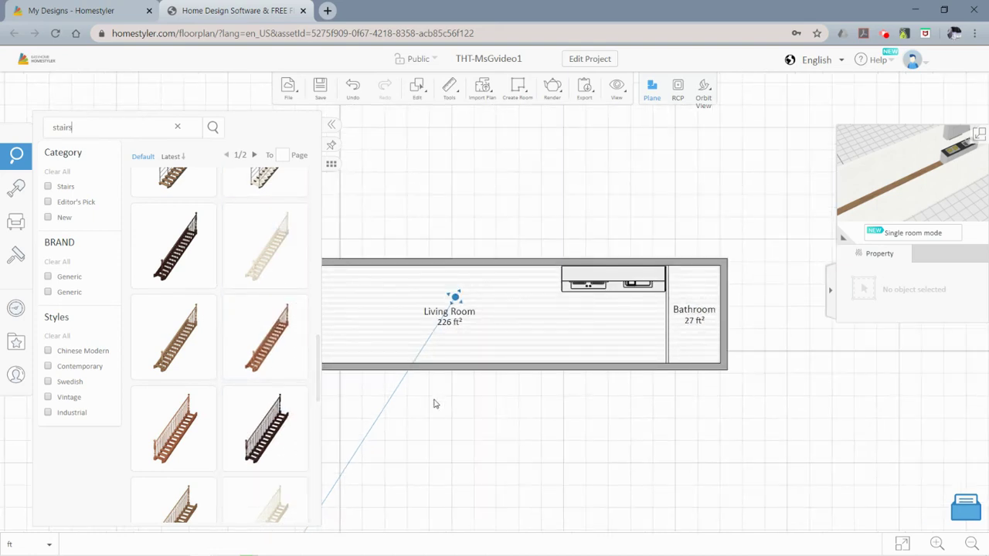
pyautogui.click(464, 413)
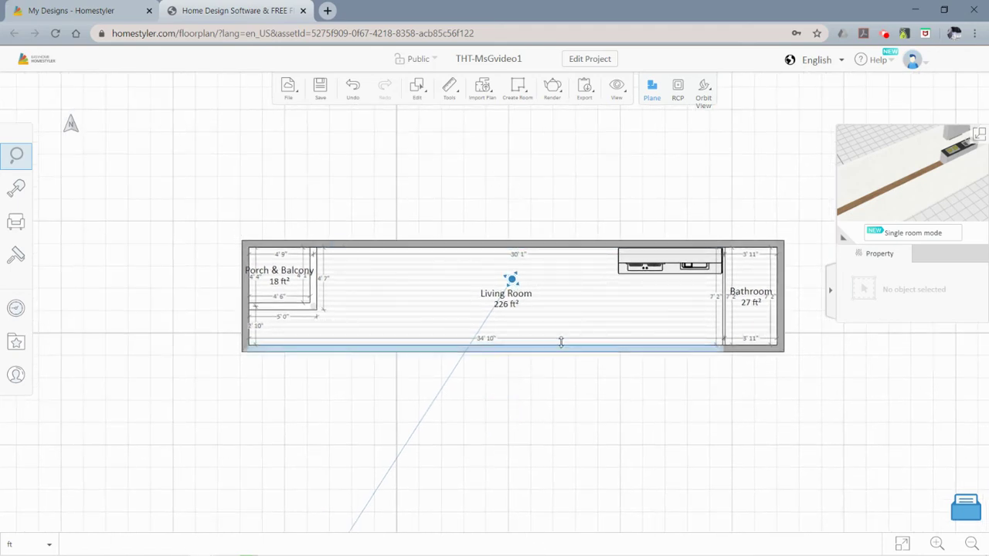
# Inspect the living room and kitchen set in the 3D view, and return to the floor plan.
pyautogui.click(616, 86)
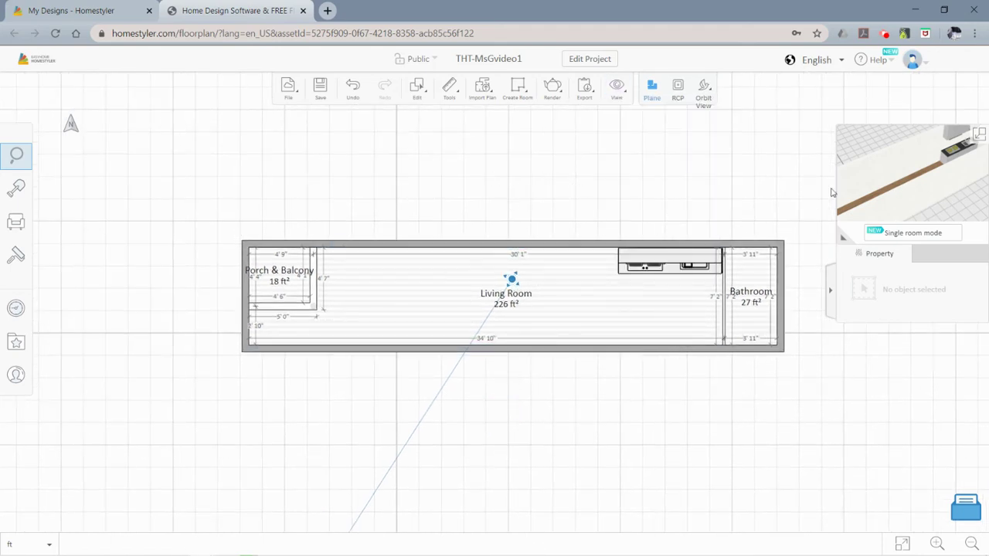
pyautogui.moveTo(703, 91)
pyautogui.click(704, 122)
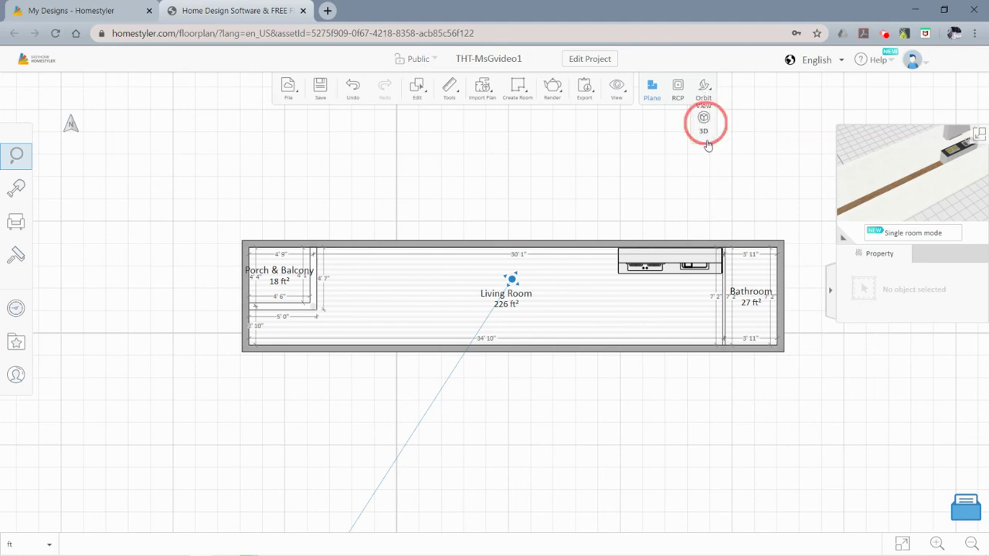
pyautogui.moveTo(738, 373); pyautogui.dragTo(687, 344)
pyautogui.scroll(-2, 676, 348)
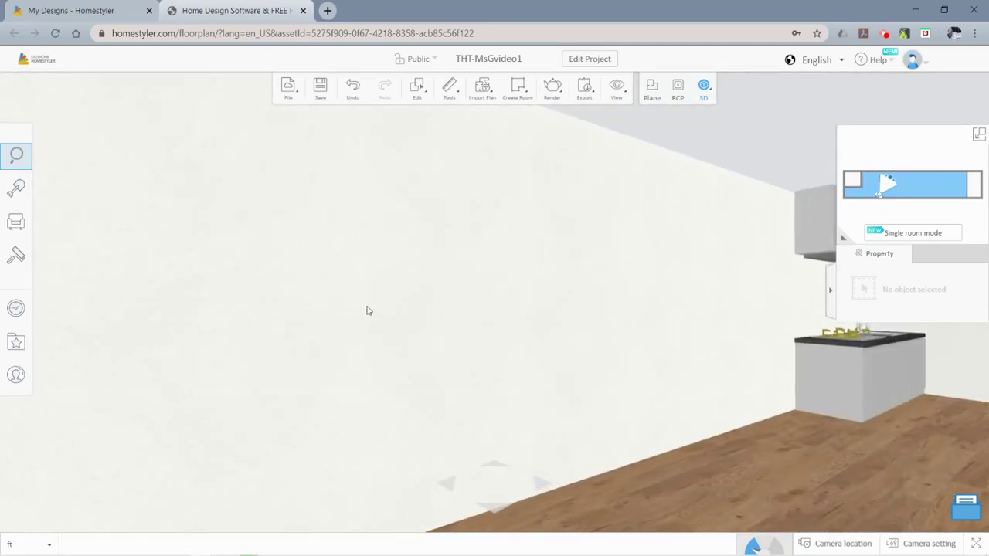
pyautogui.press('1')
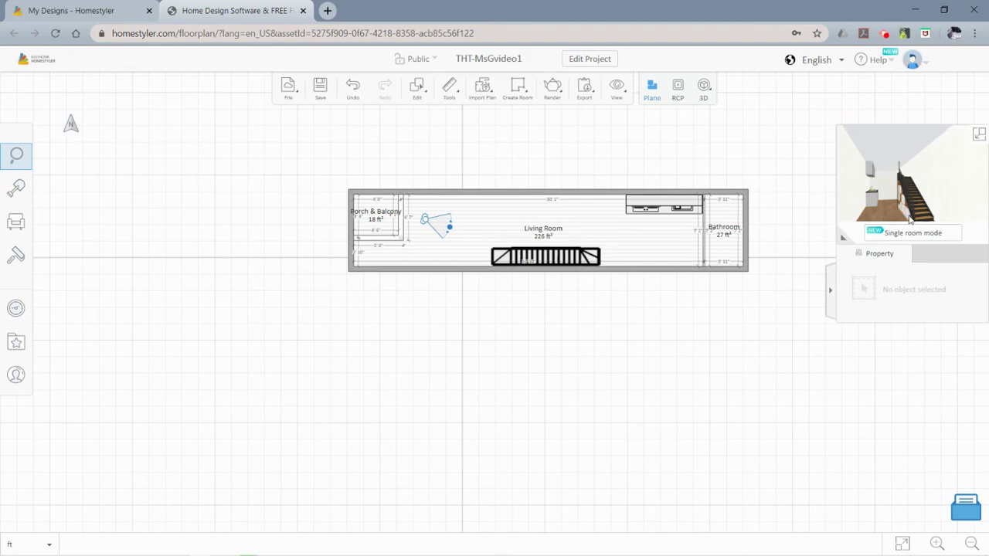
# Show all hidden objects in the floor plan, and hide only the roof covering the whole house.
pyautogui.click(558, 262)
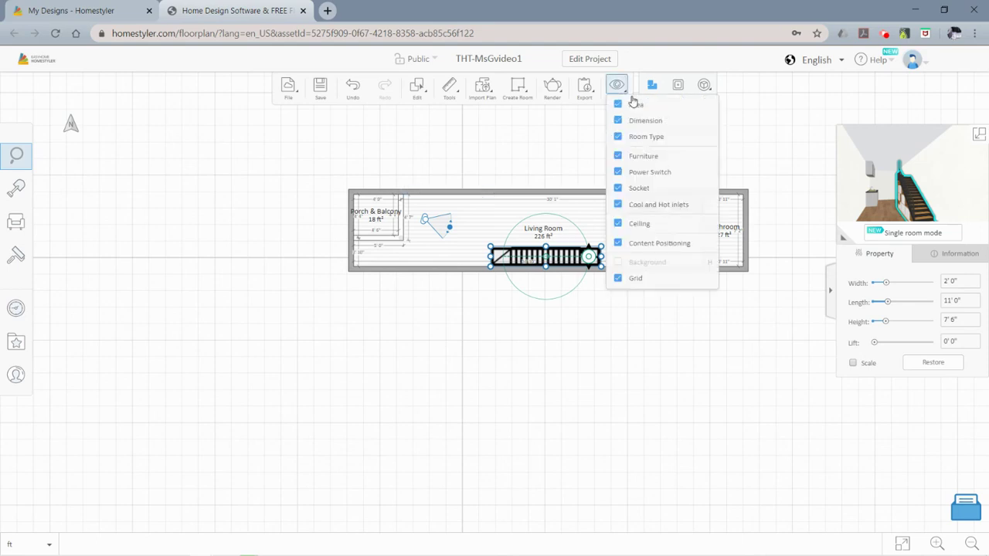
pyautogui.rightClick(538, 156)
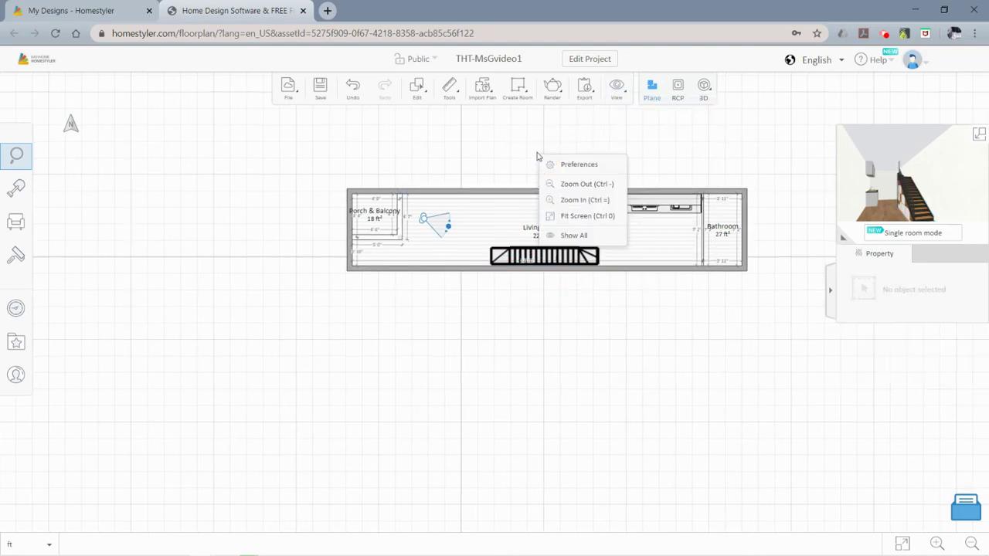
pyautogui.click(524, 151)
pyautogui.rightClick(525, 154)
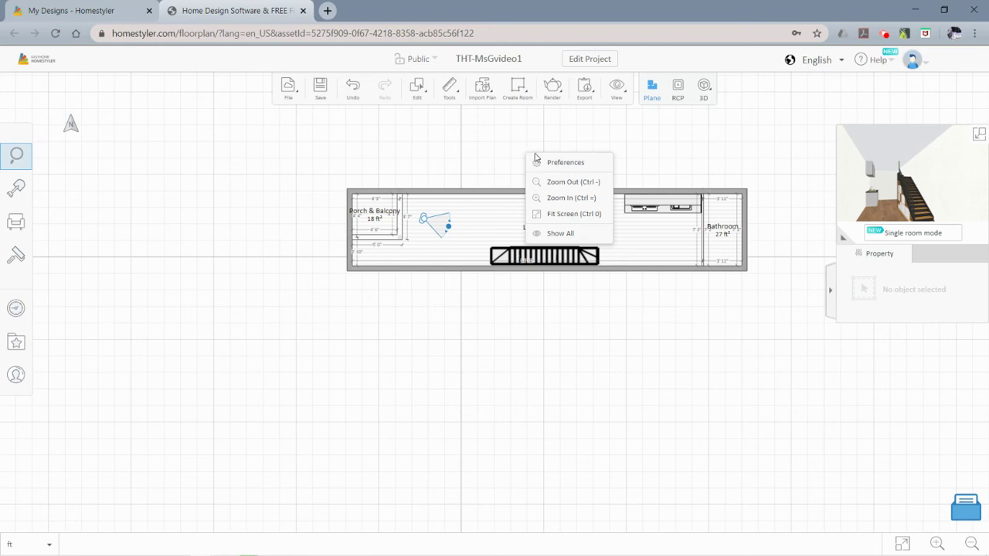
pyautogui.click(581, 234)
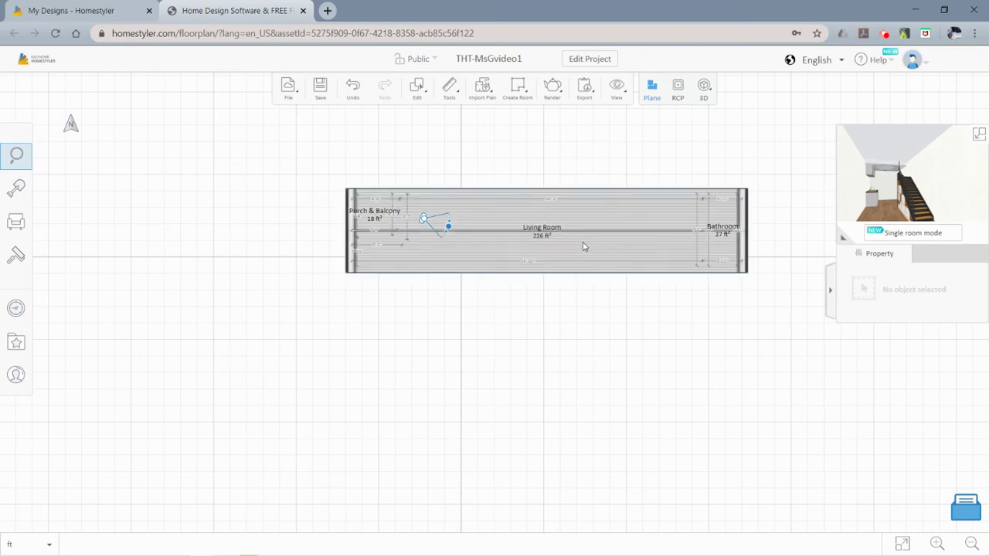
pyautogui.rightClick(583, 247)
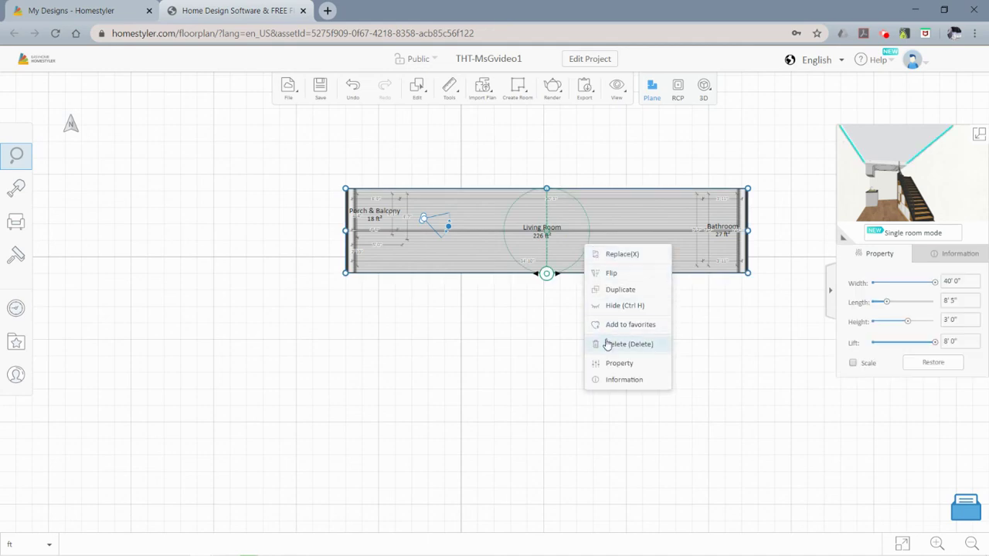
pyautogui.click(597, 309)
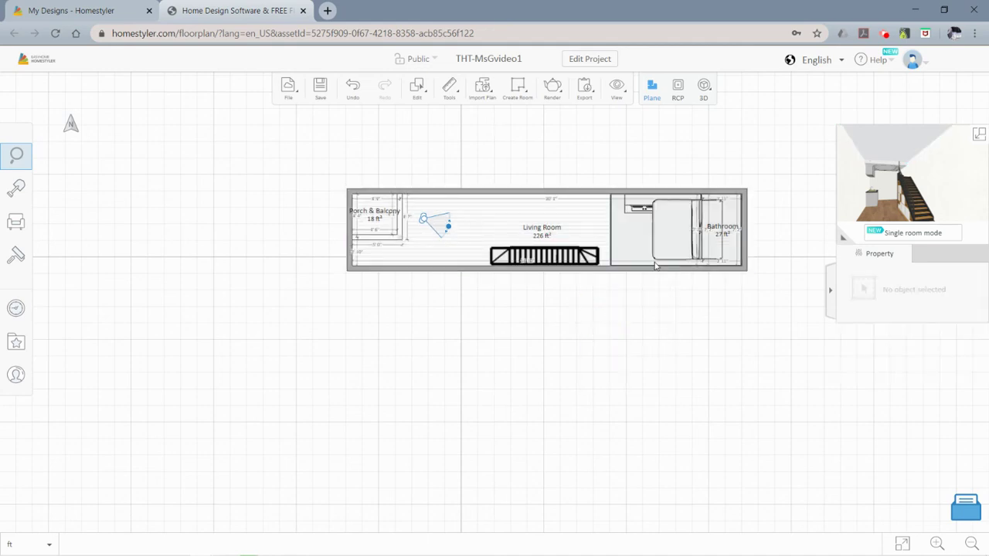
# Shift the staircase east along the living room's south wall until its end meets the edge of the loft slab.
pyautogui.scroll(2, 654, 263)
pyautogui.click(574, 258)
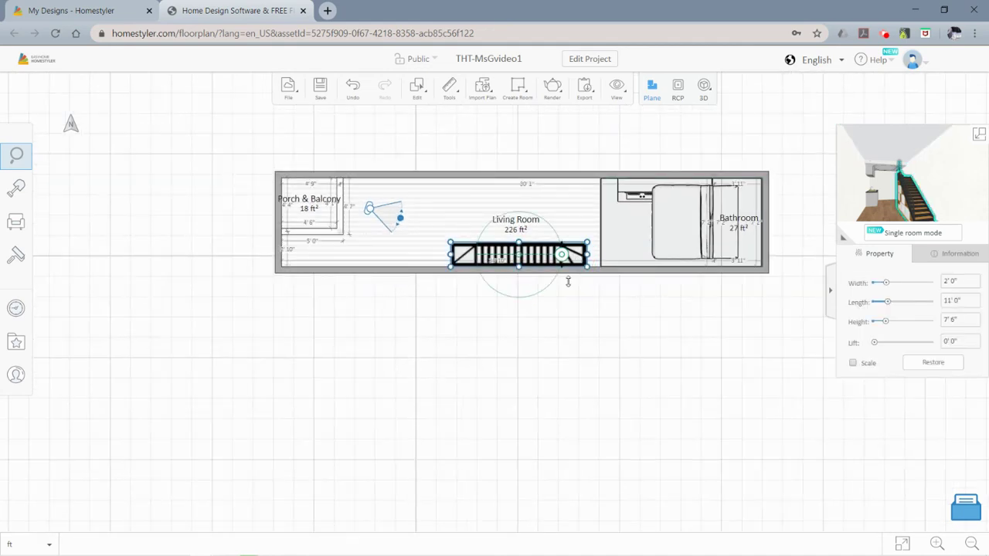
pyautogui.press('Right')
pyautogui.press('Right')
pyautogui.press('Right')
pyautogui.press('Right')
pyautogui.press('Right')
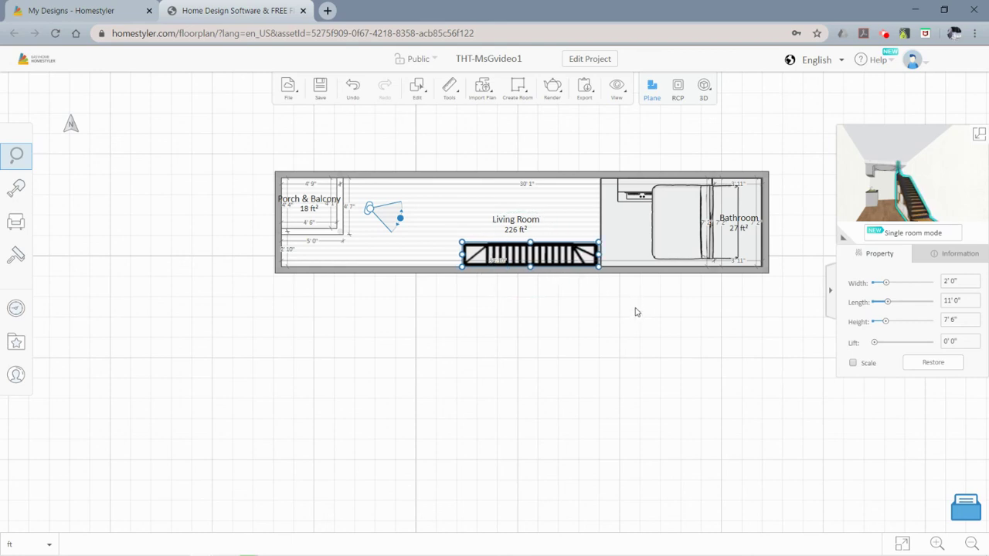
pyautogui.press('Right')
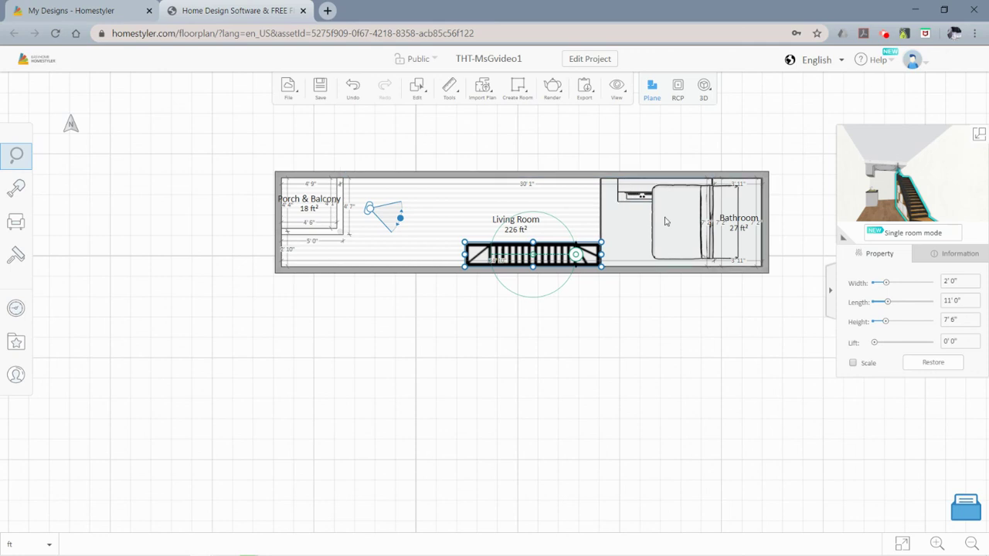
# Inspect how the staircase meets the loft in the 3D view from a slightly adjusted camera, and return to the floor plan.
pyautogui.moveTo(859, 197); pyautogui.dragTo(874, 184)
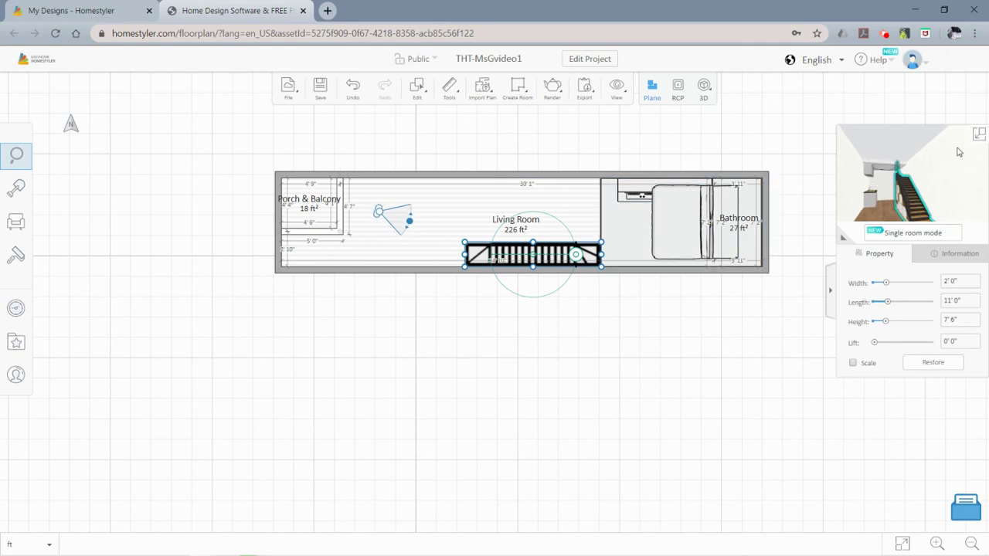
pyautogui.click(977, 136)
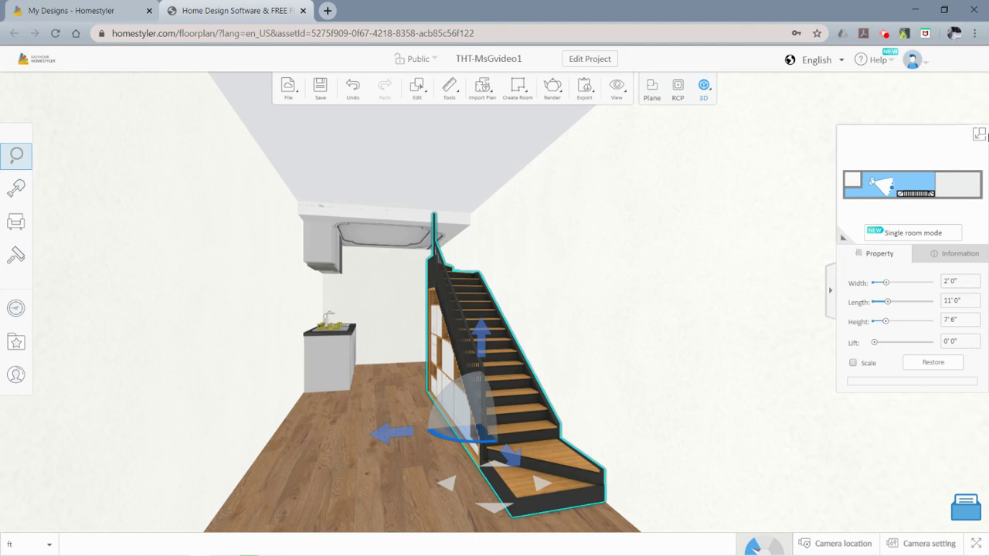
pyautogui.click(980, 135)
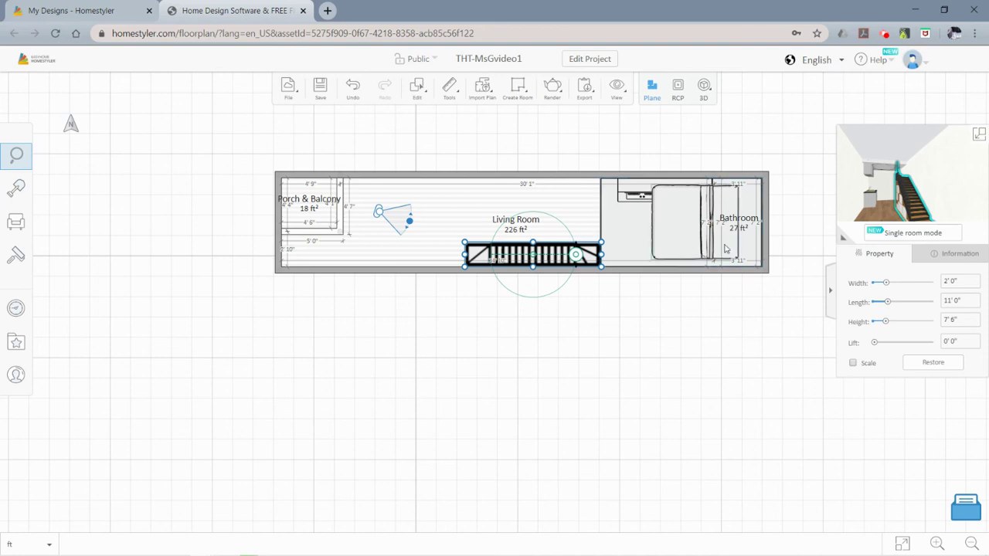
# Move the camera closer to the living room's north wall near the porch, and bring up the render options.
pyautogui.moveTo(378, 211); pyautogui.dragTo(375, 194)
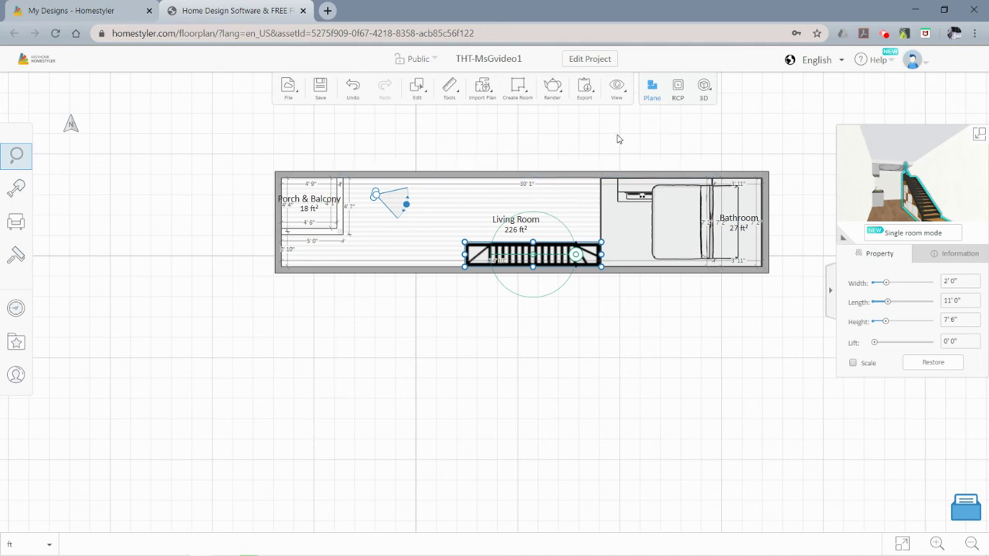
pyautogui.moveTo(560, 91)
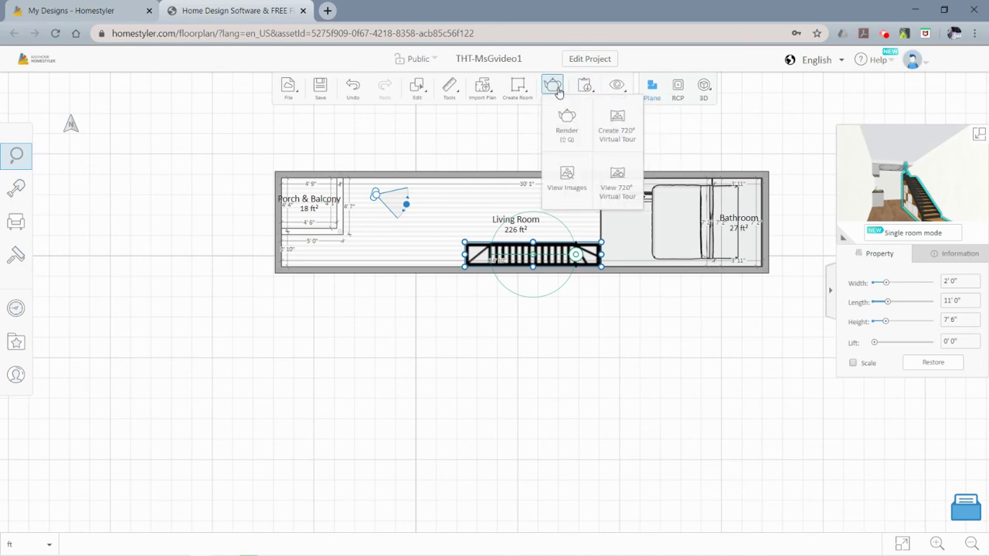